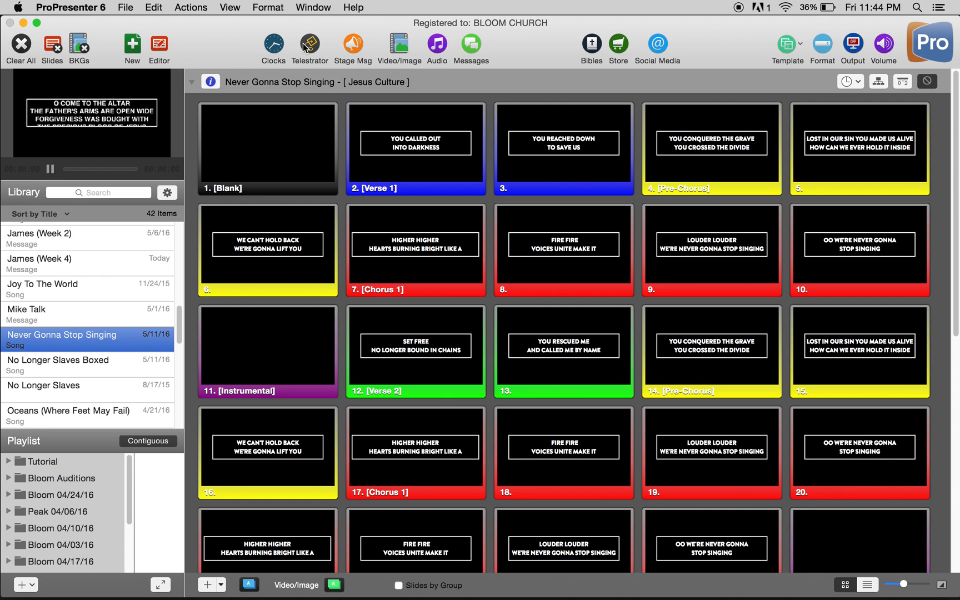
Search the SongSelect catalogue for "No longer Slaves".
left_click(230, 7)
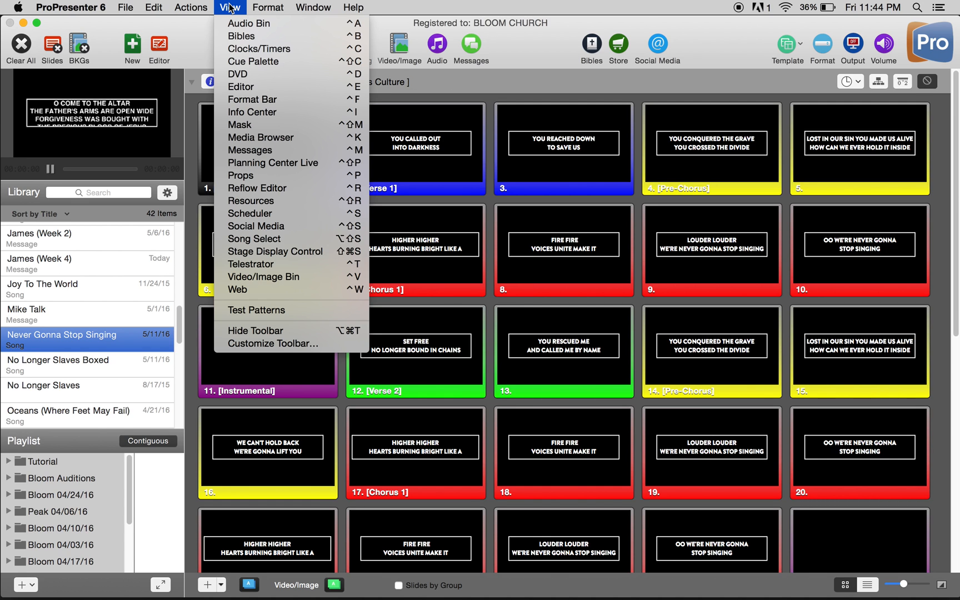
left_click(254, 239)
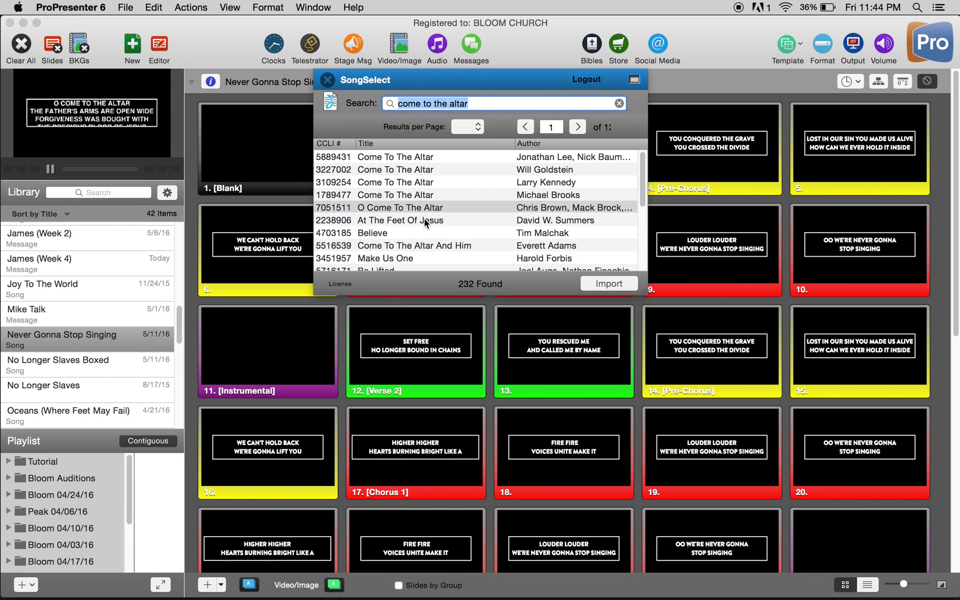
key("BackSpace")
type("No l")
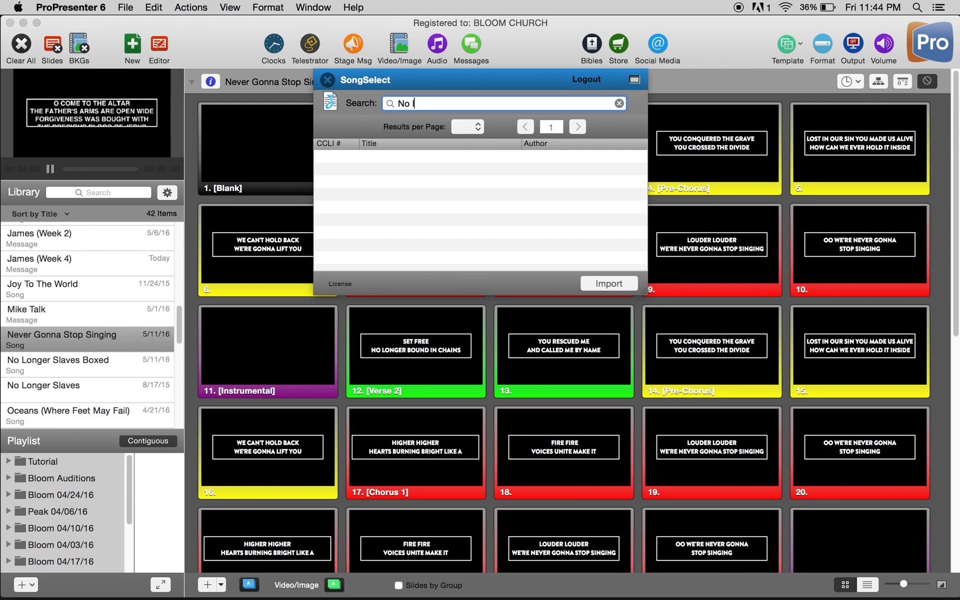
type("onger Slaves")
key("Return")
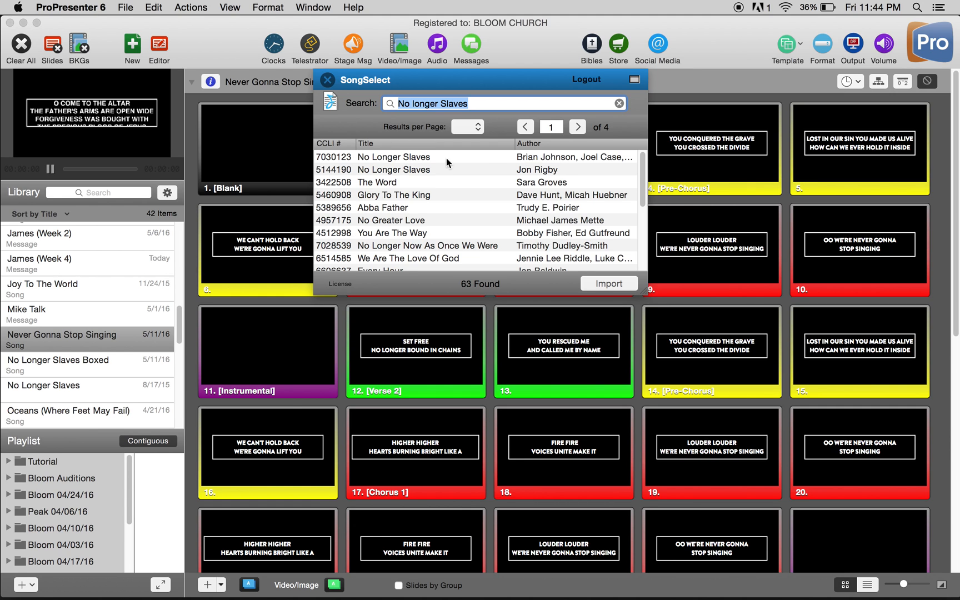
Start importing the first "No Longer Slaves" result, using Template 1 from the Boxed group and Library Only as the destination.
left_click(421, 160)
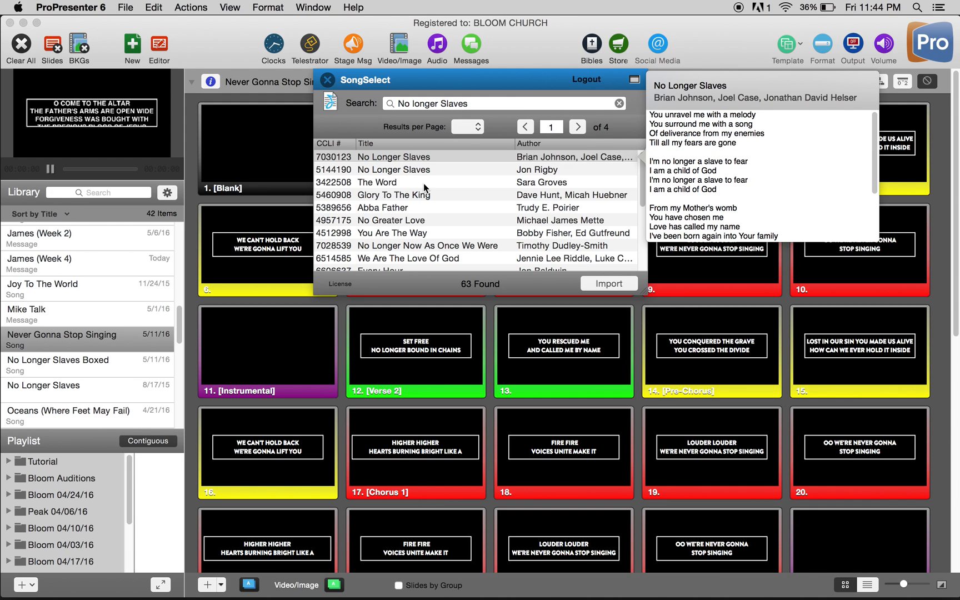
left_click(600, 284)
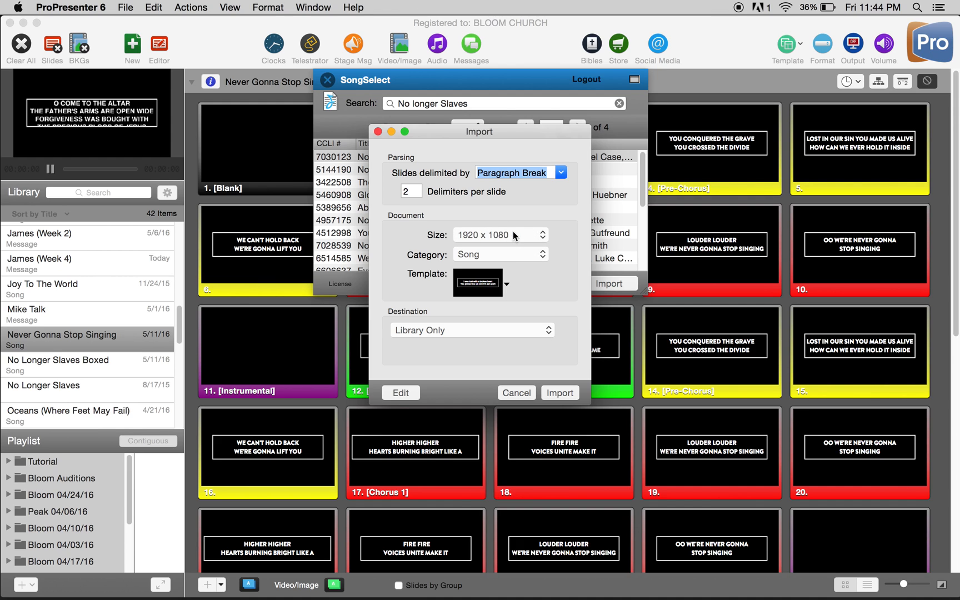
left_click(507, 283)
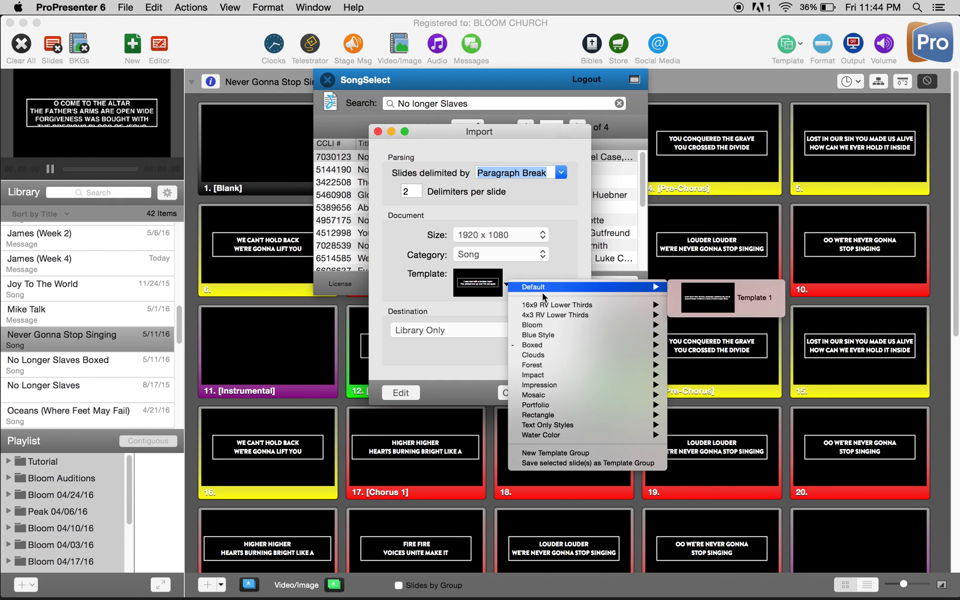
mouse_move(549, 342)
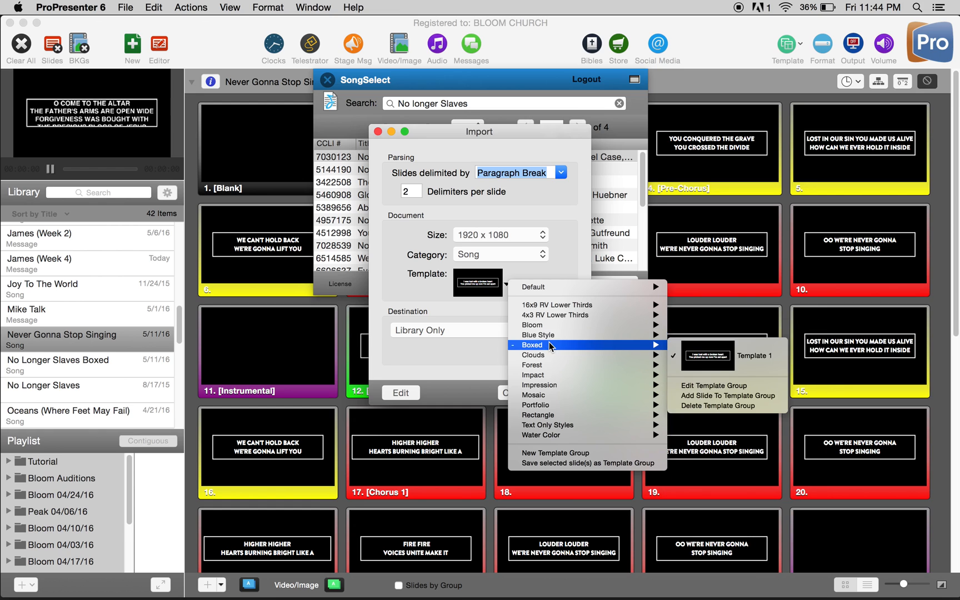
left_click(709, 353)
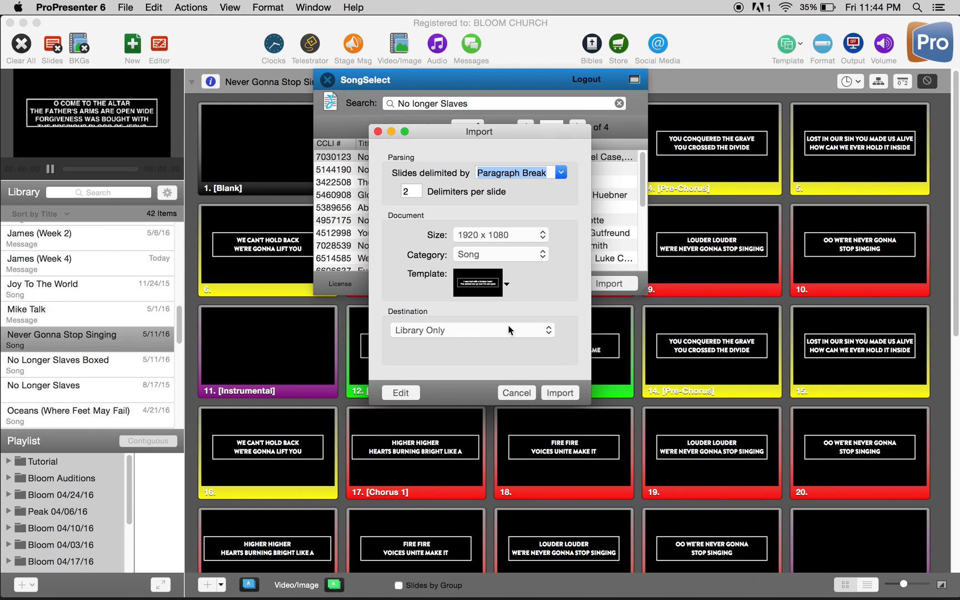
left_click(549, 332)
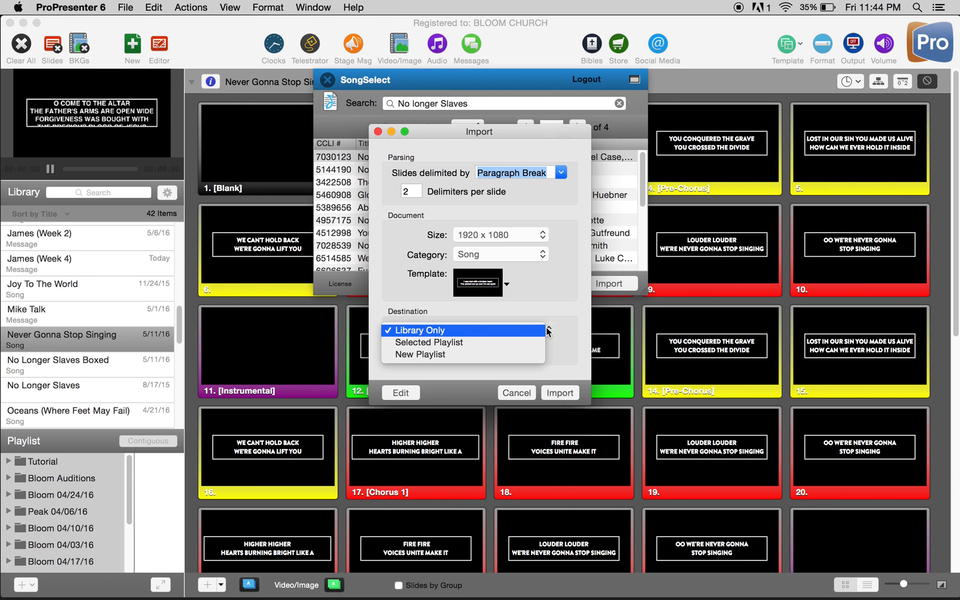
left_click(442, 332)
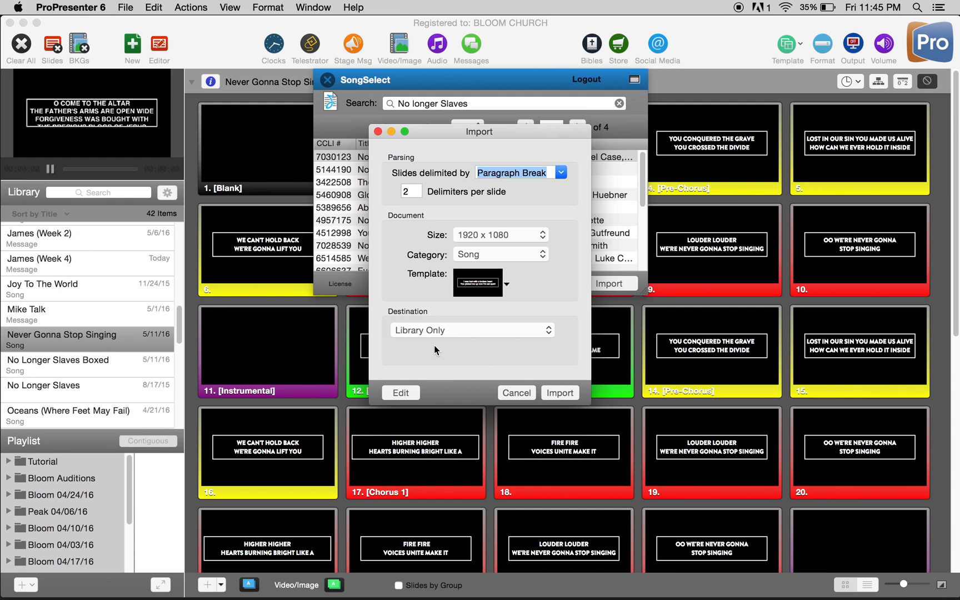
Open the song for editing before import and convert the Verse 1 lyrics to upper case.
left_click(397, 393)
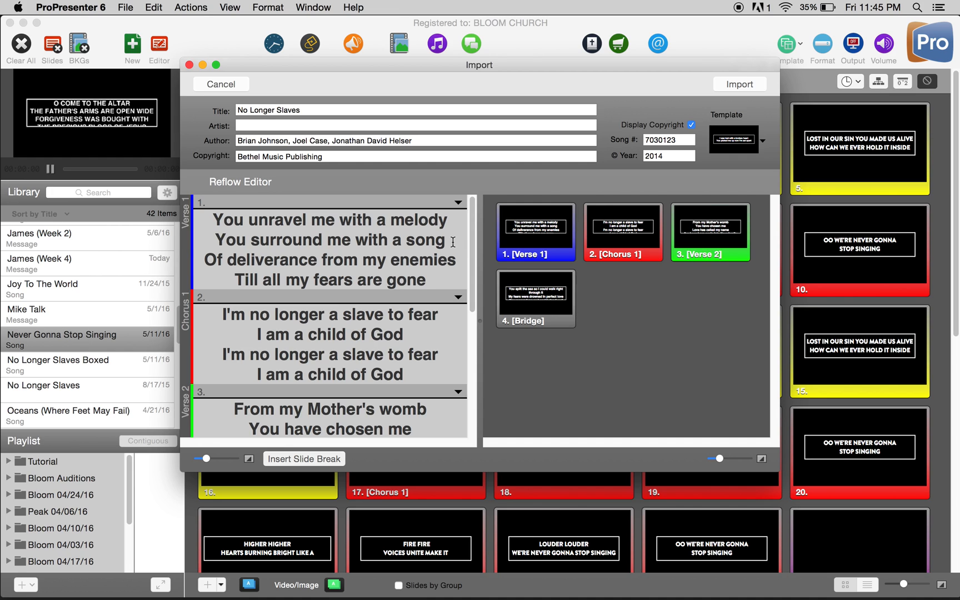
left_click(430, 279)
left_click_drag(437, 280, 204, 212)
right_click(292, 232)
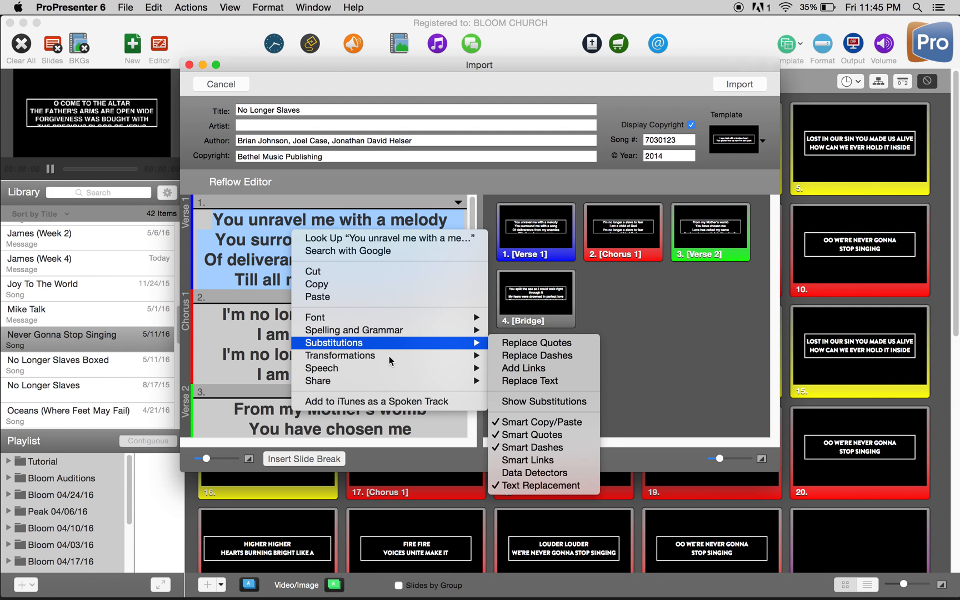
left_click(512, 358)
Convert the Chorus 1 lyrics to upper case.
scroll(384, 294, "down", 3)
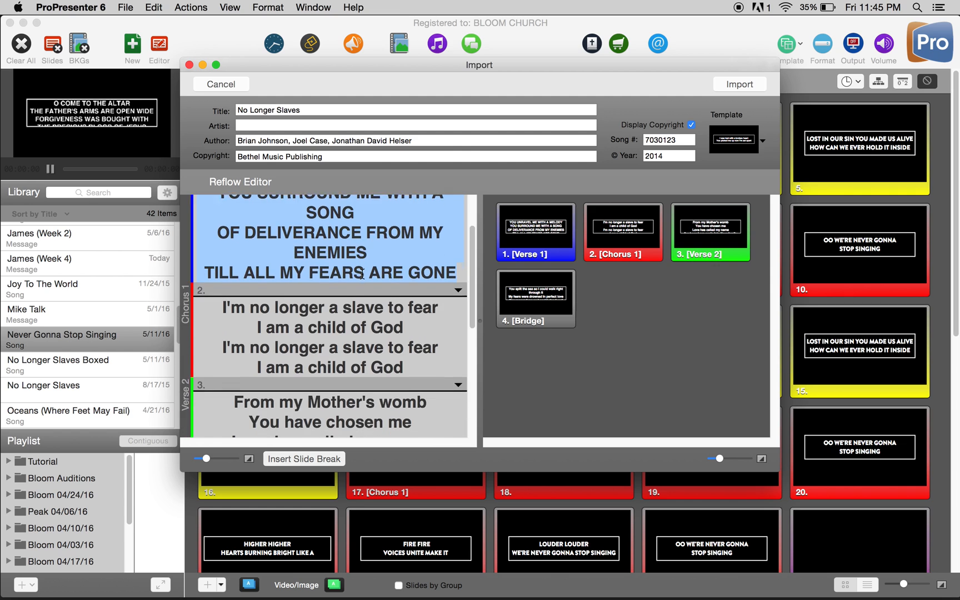
left_click_drag(421, 356, 195, 284)
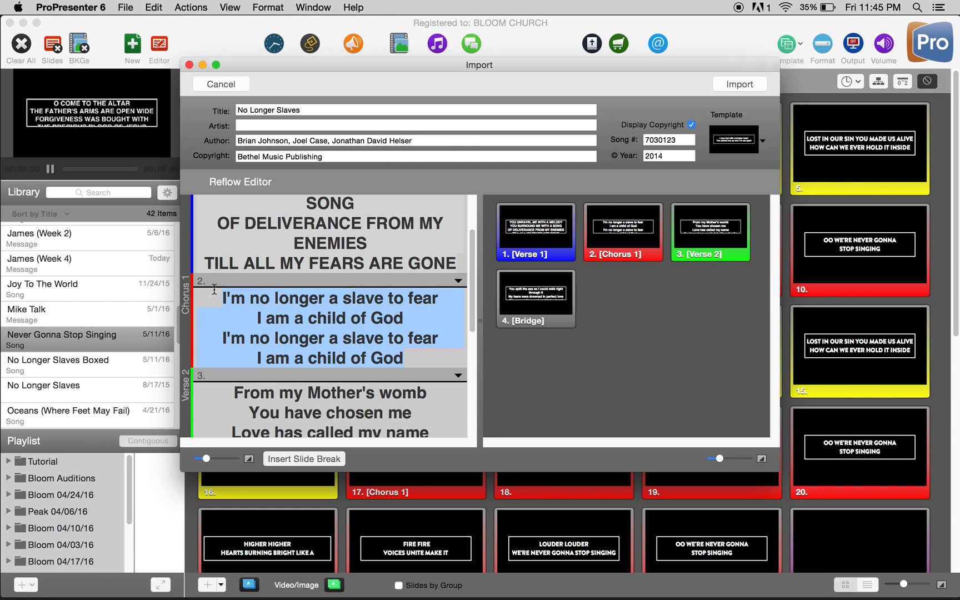
right_click(296, 320)
mouse_move(449, 444)
left_click(528, 442)
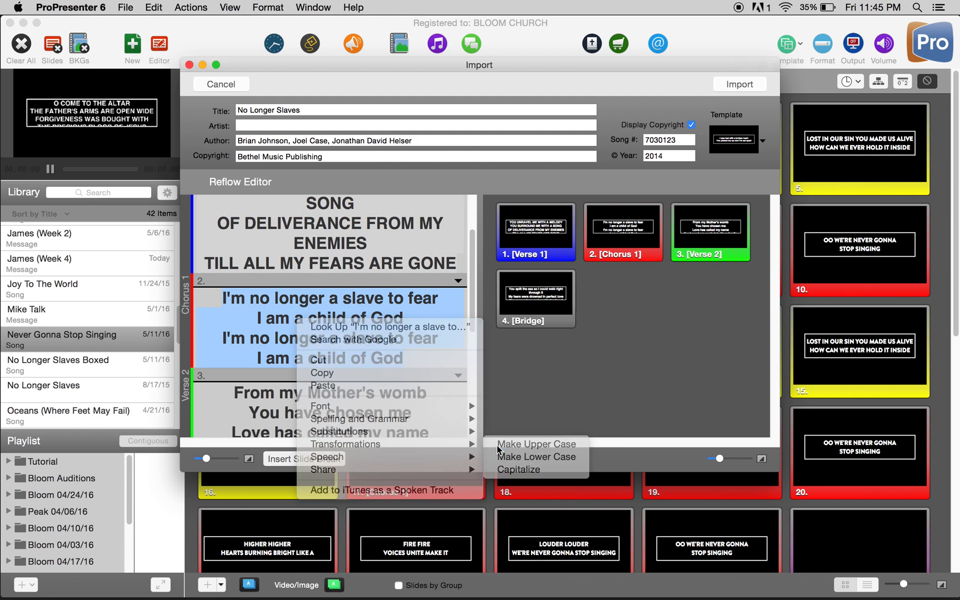
Convert the Verse 2 and Bridge lyrics to upper case.
scroll(419, 414, "down", 5)
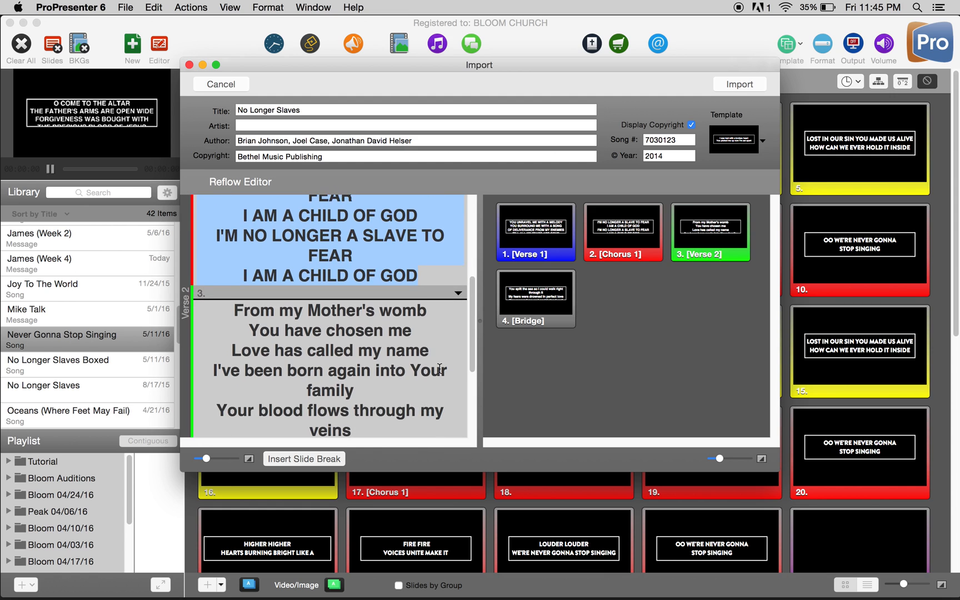
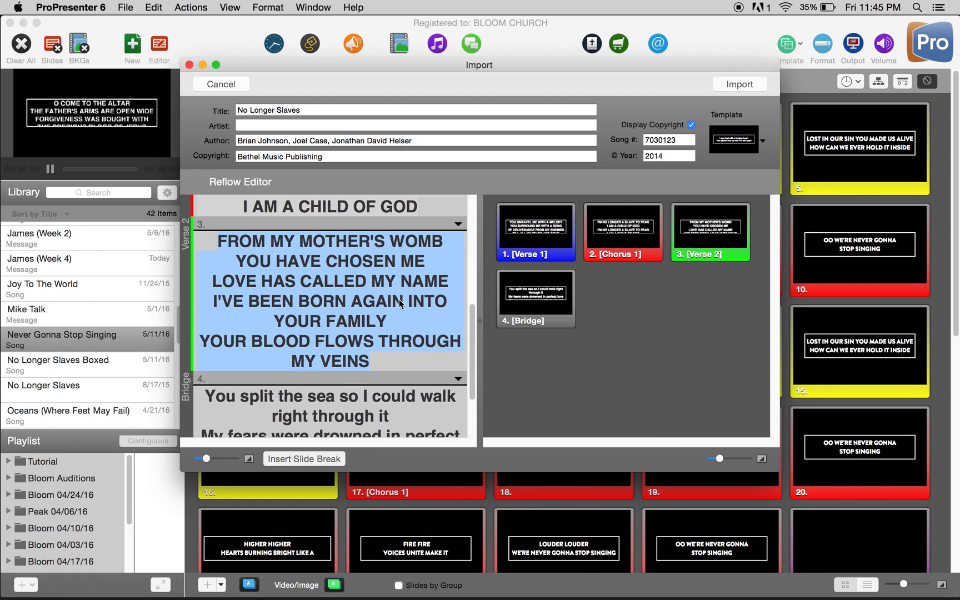
left_click_drag(411, 425, 221, 302)
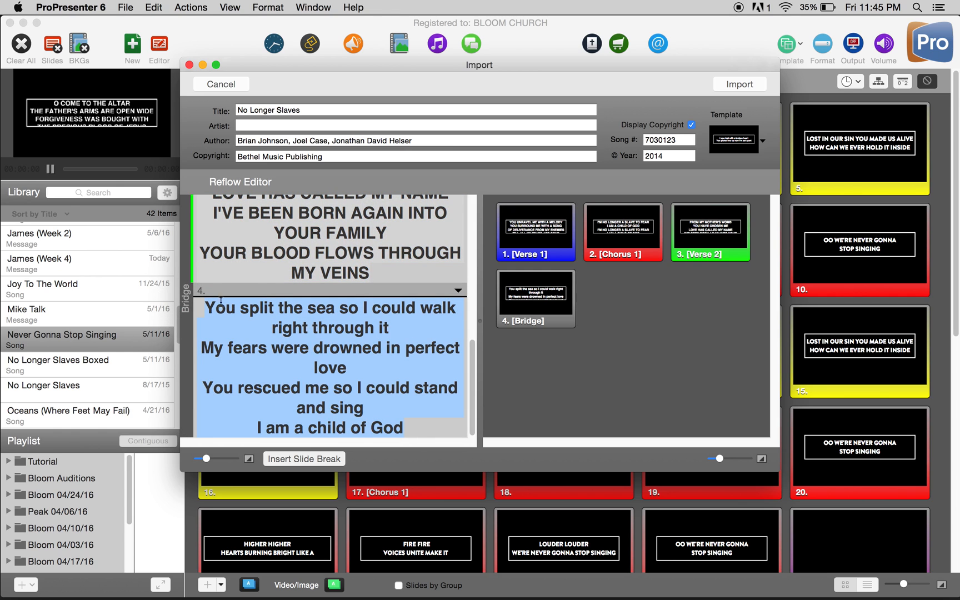
right_click(276, 314)
mouse_move(333, 433)
left_click(508, 434)
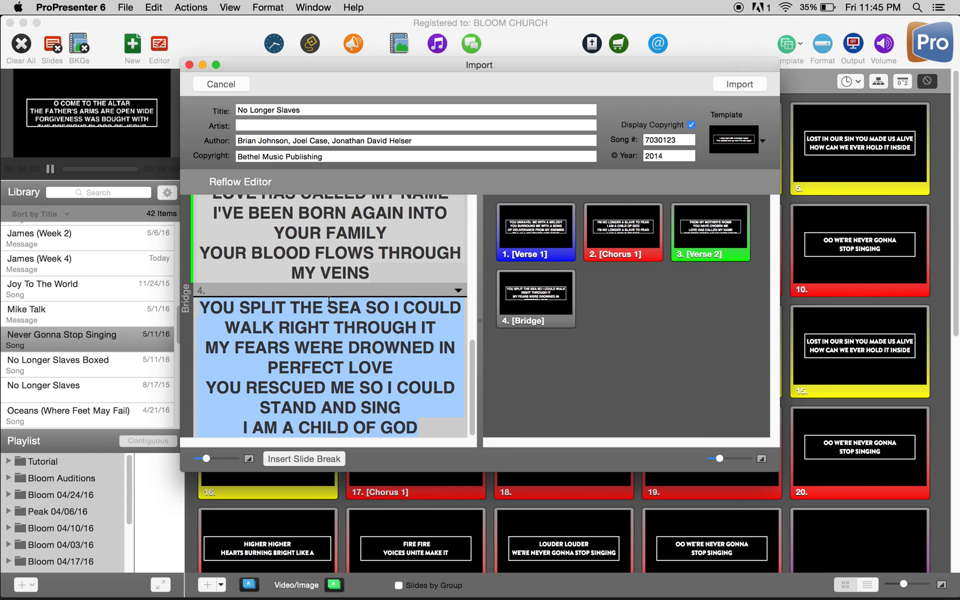
In Verse 1, break the first line after "YOU UNRAVEL ME" and insert a slide break before "YOU SURROUND ME".
scroll(327, 298, "up", 10)
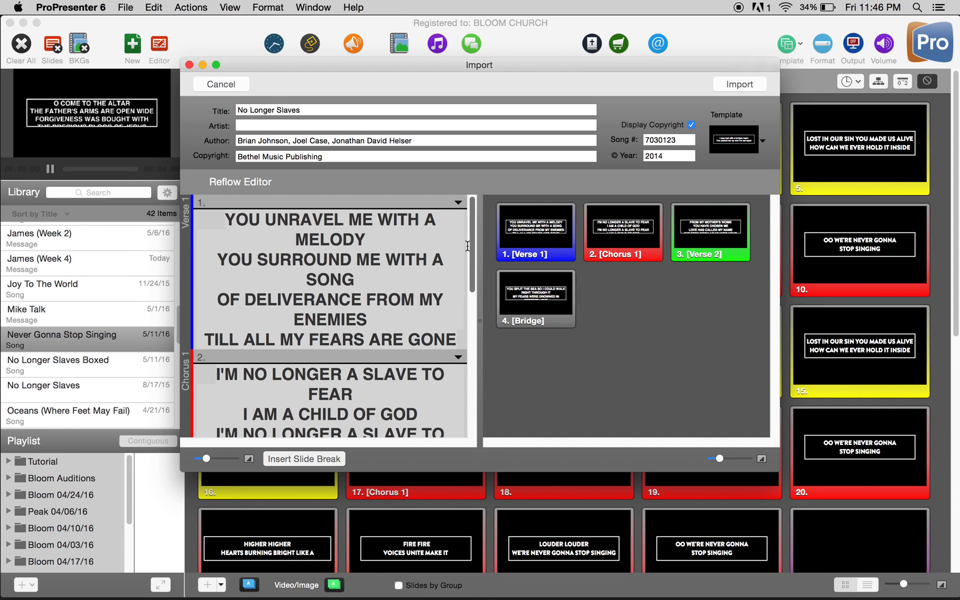
left_click(379, 219)
left_click(379, 220)
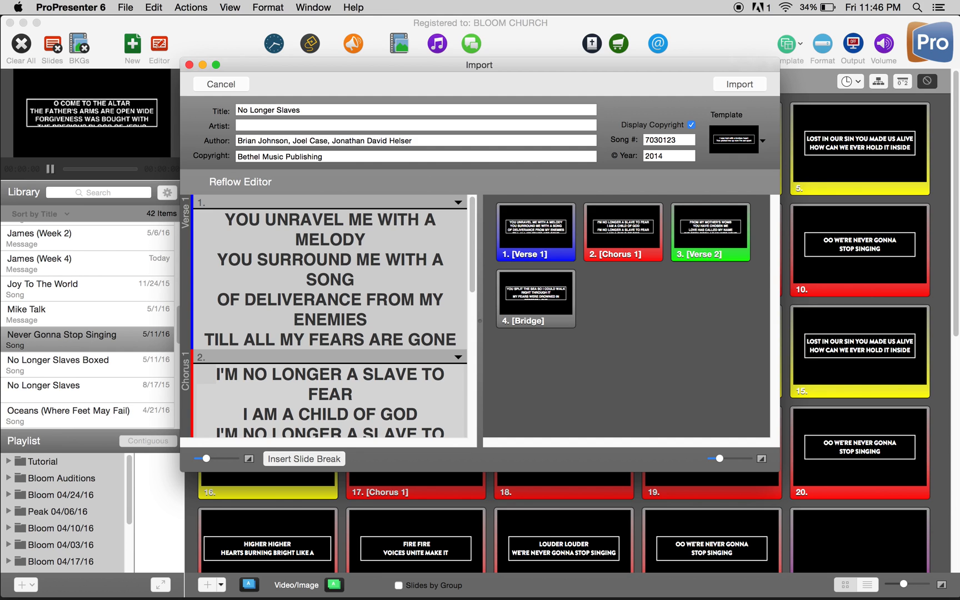
key("Return")
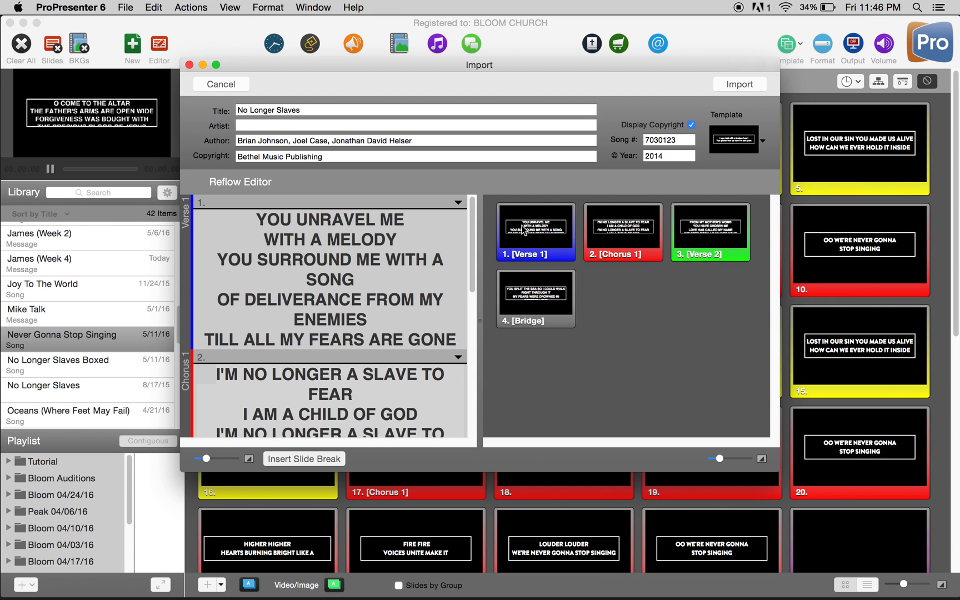
left_click(302, 459)
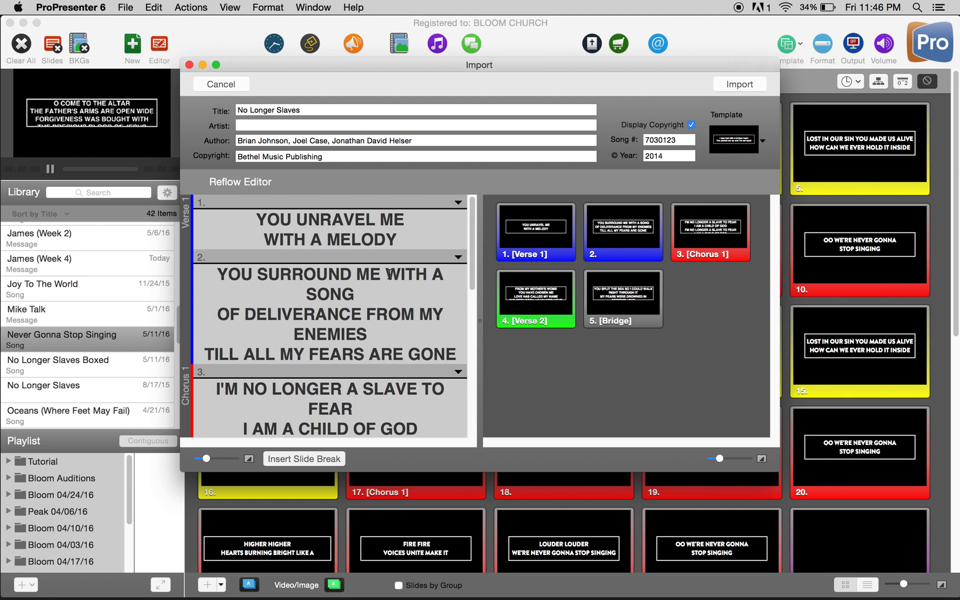
Break the second slide's line after "YOU SURROUND ME" and insert a slide break before "OF DELIVERANCE".
key("Return")
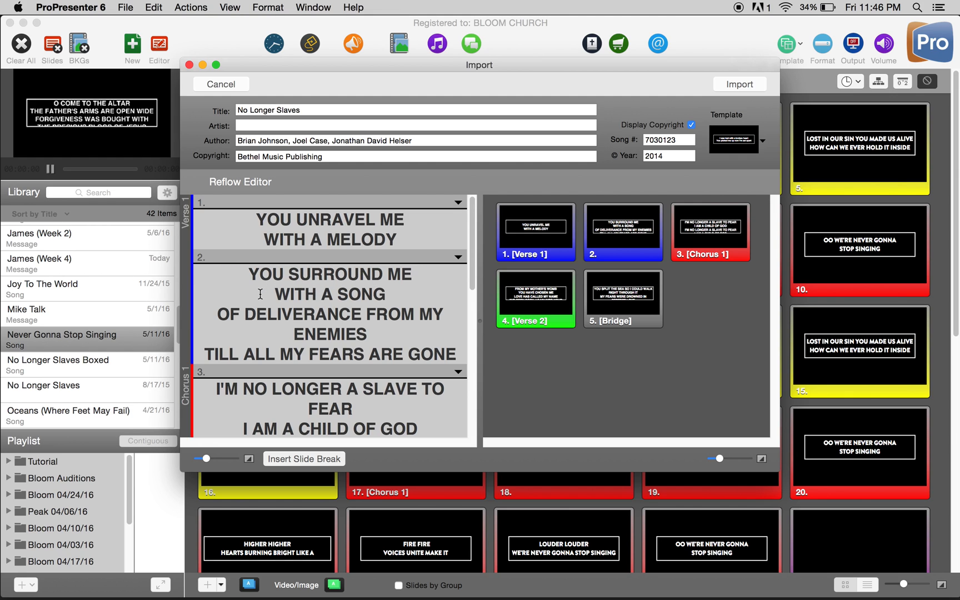
left_click(217, 314)
left_click(294, 459)
Break the remaining Verse 1 lines after "OF DELIVERANCE" and "TILL ALL MY", with a slide break before "TILL ALL MY".
scroll(306, 370, "down", 3)
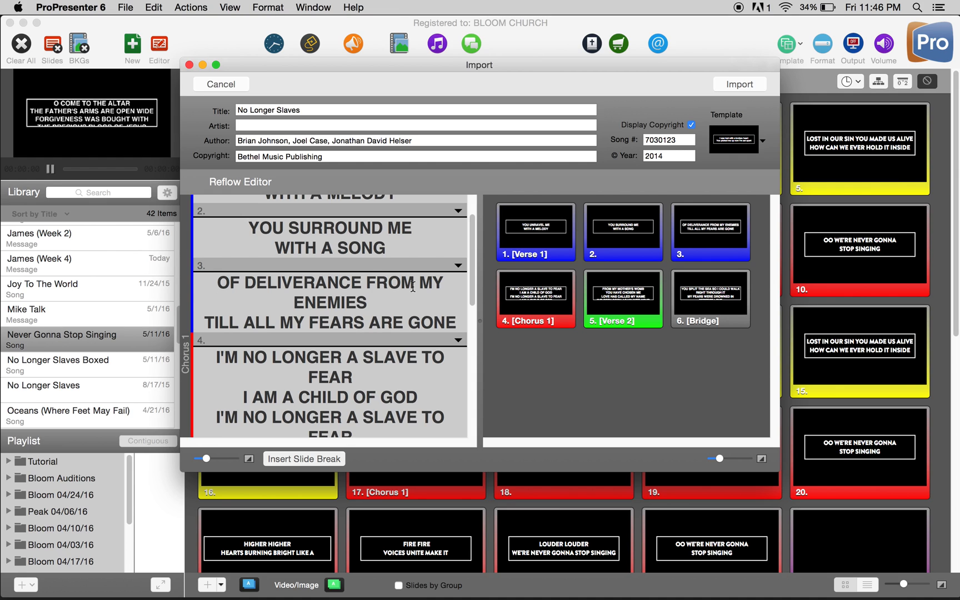
left_click(366, 283)
key("Return")
left_click(204, 323)
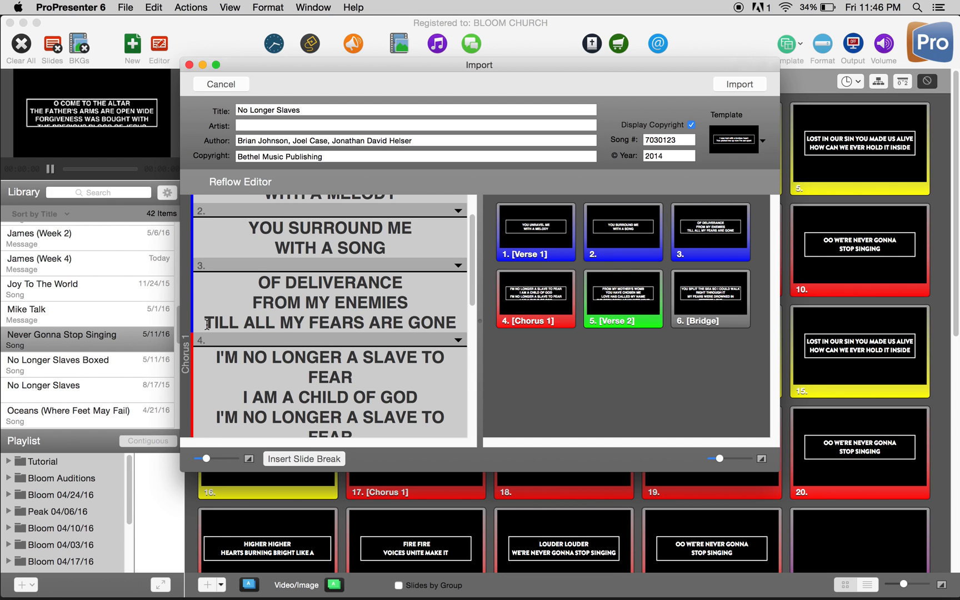
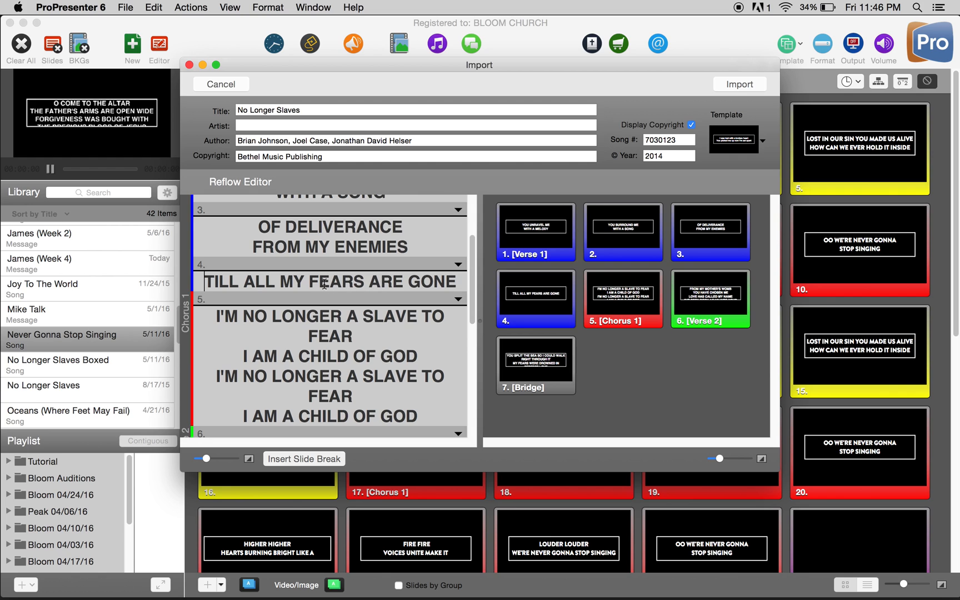
left_click(309, 281)
key("Return")
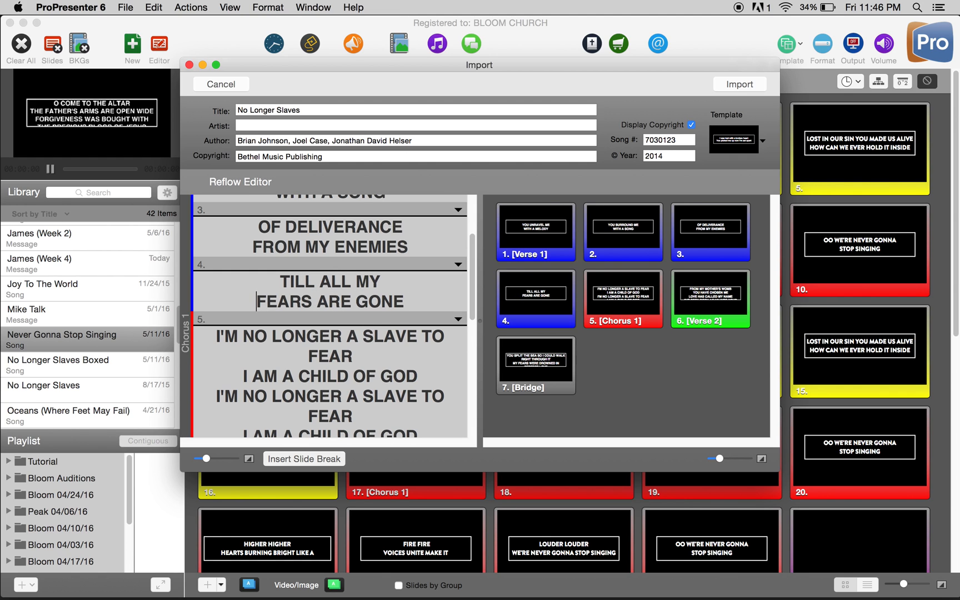
Insert a slide break in Chorus 1 before the second "I'M NO LONGER A SLAVE TO FEAR".
scroll(372, 297, "down", 5)
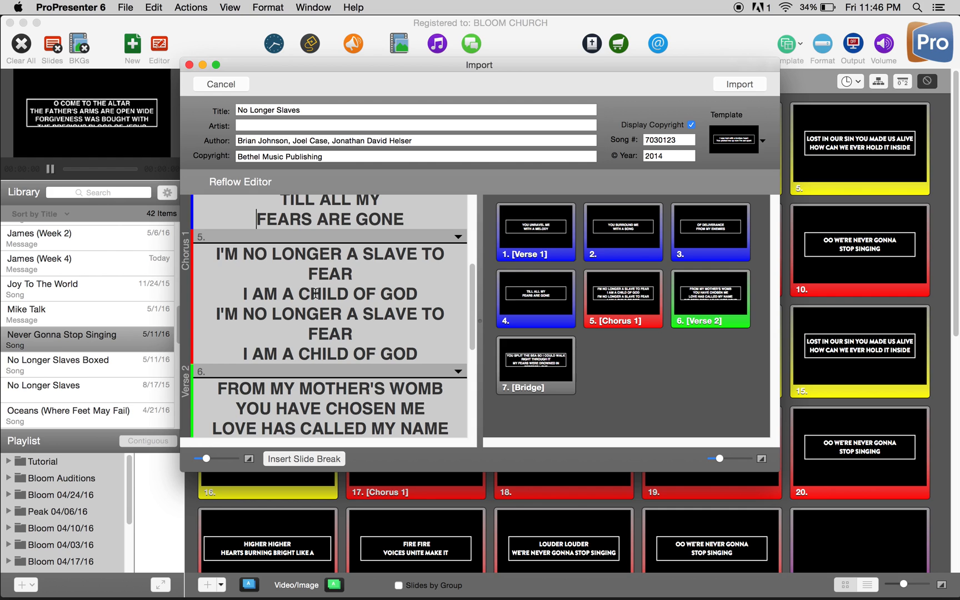
left_click(213, 313)
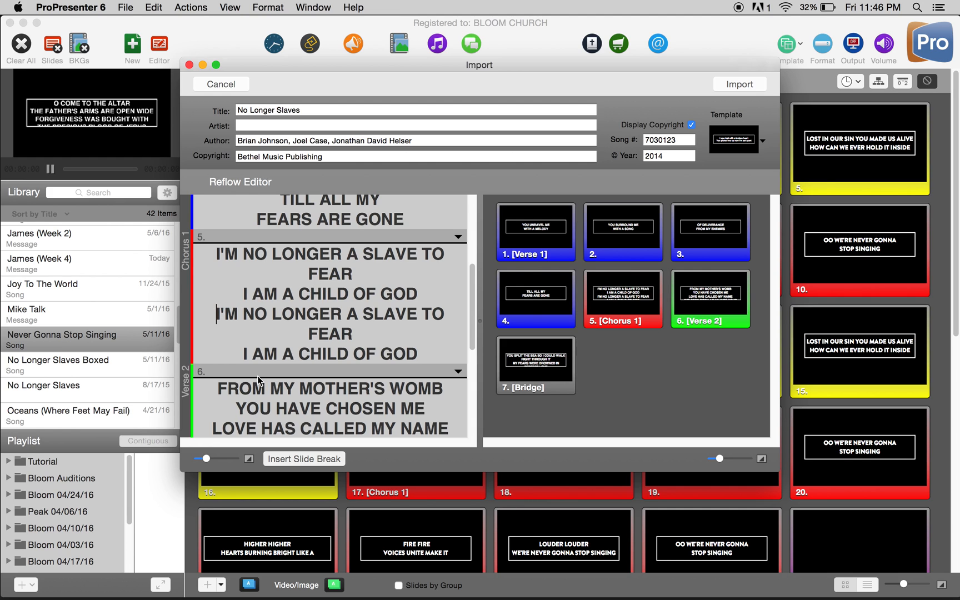
left_click(300, 457)
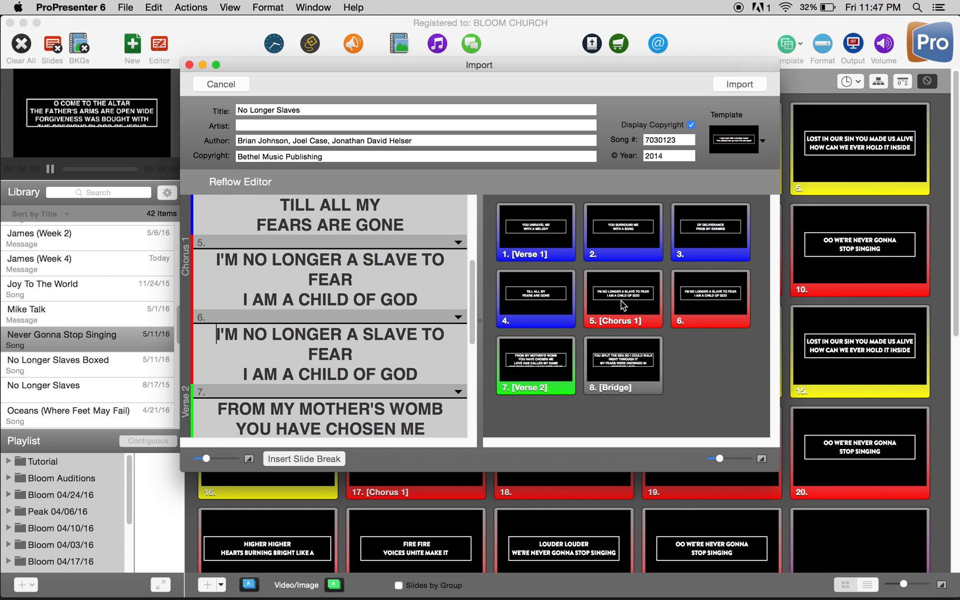
In Verse 2, insert a slide break before "LOVE HAS CALLED MY NAME" and break that line after "LOVE HAS".
scroll(345, 324, "down", 5)
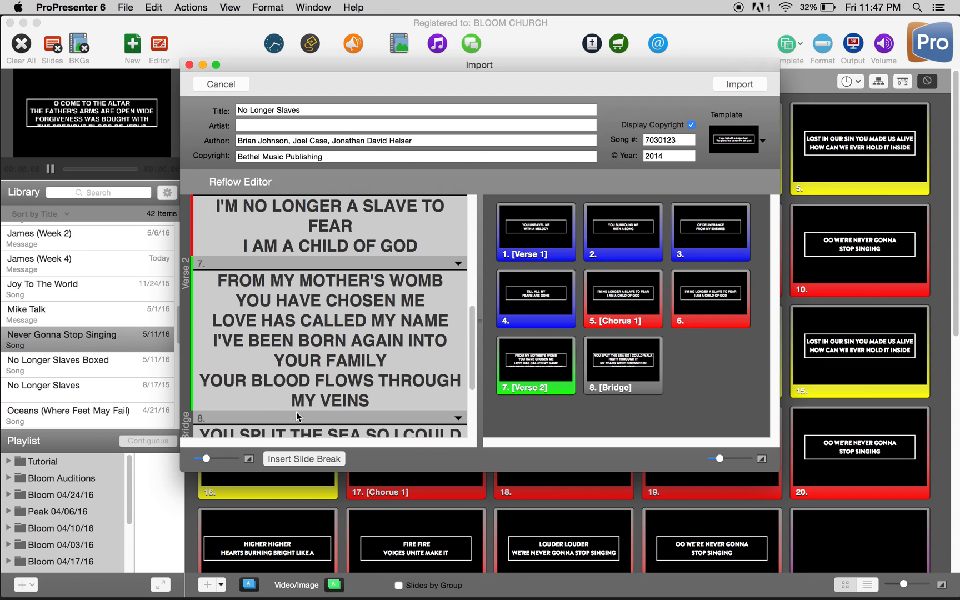
left_click(300, 460)
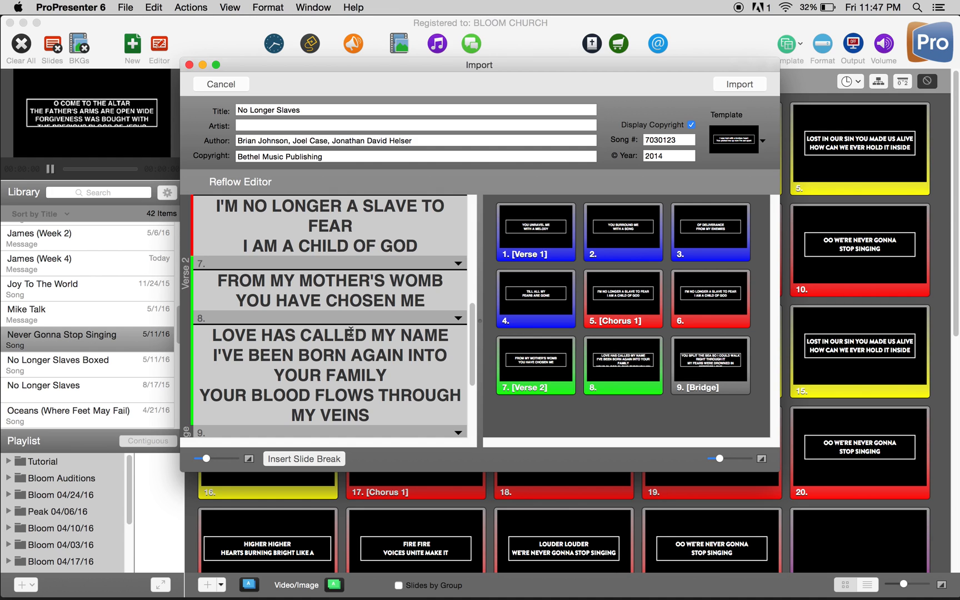
left_click(303, 333)
key("Return")
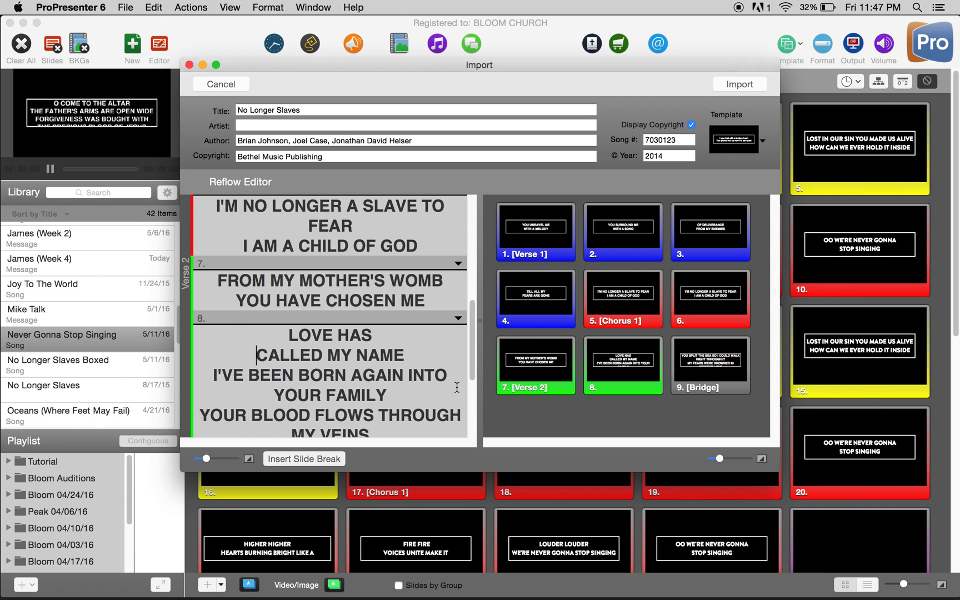
Insert slide breaks in Verse 2 before "I'VE BEEN BORN AGAIN" and before "YOUR BLOOD FLOWS".
left_click(212, 373)
left_click(304, 459)
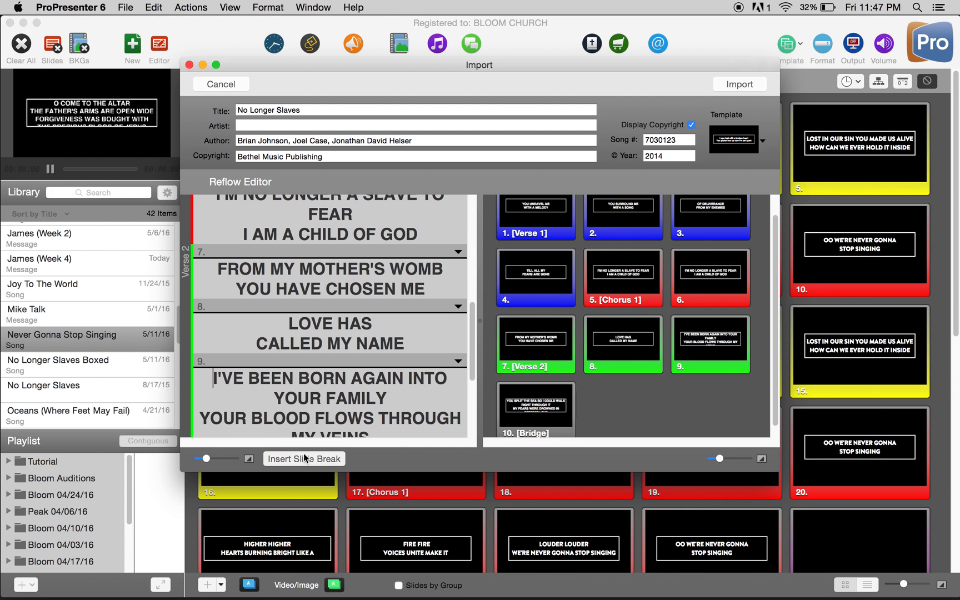
scroll(347, 343, "down", 3)
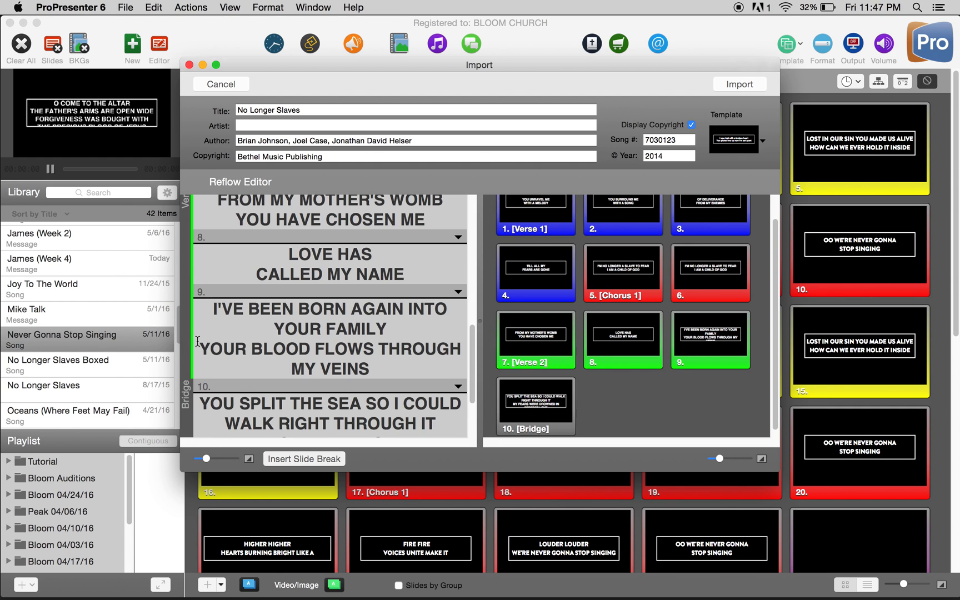
left_click(292, 458)
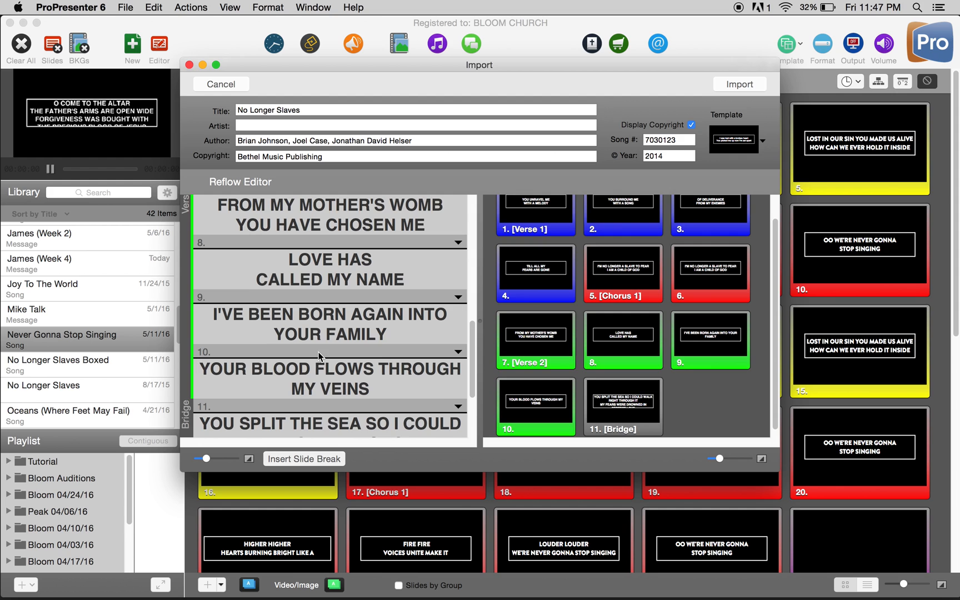
Break the last two Verse 2 slides into two lines after "I'VE BEEN BORN AGAIN" and after "YOUR BLOOD FLOWS".
scroll(318, 352, "down", 3)
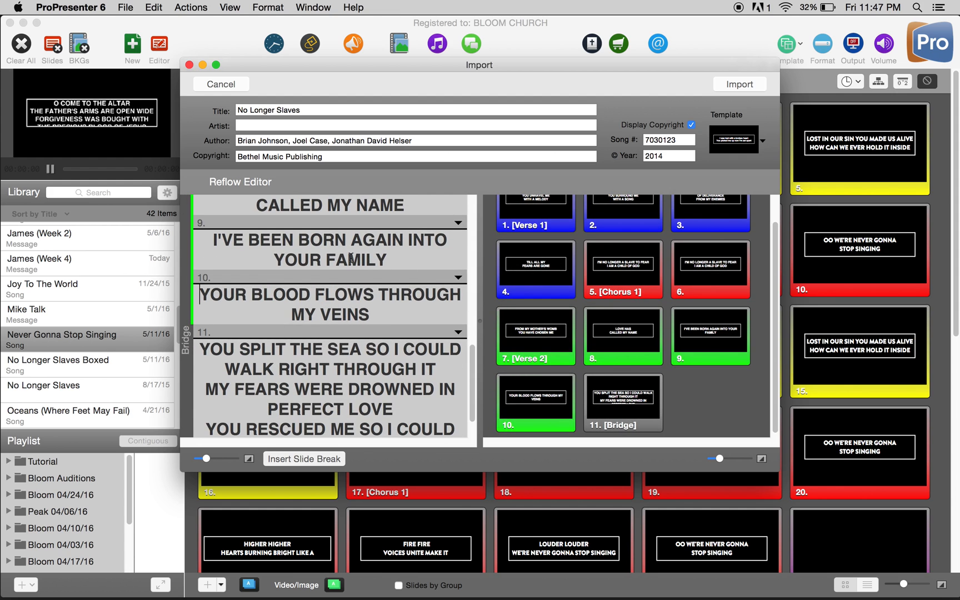
left_click(409, 240)
key("Return")
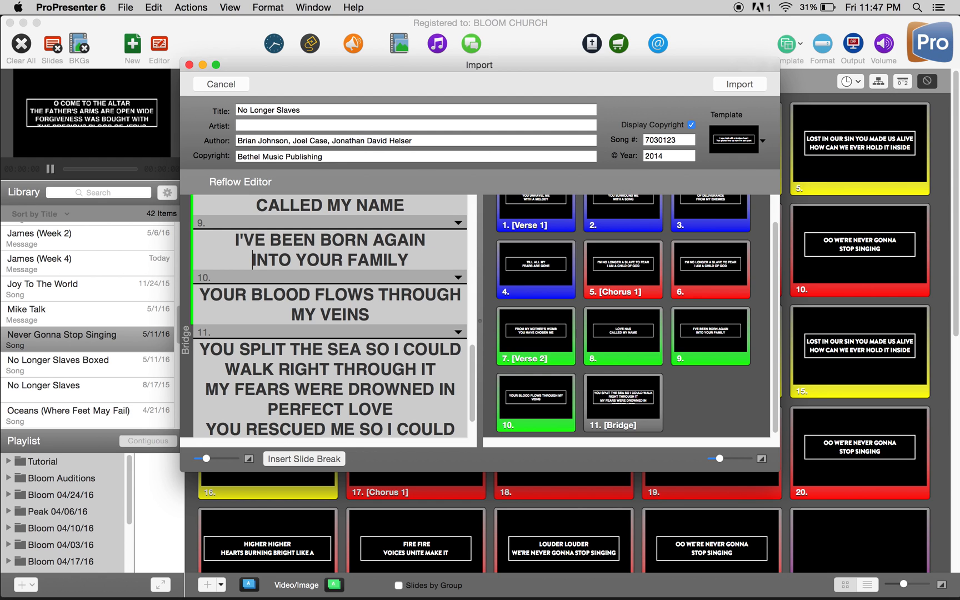
left_click(370, 294)
key("Return")
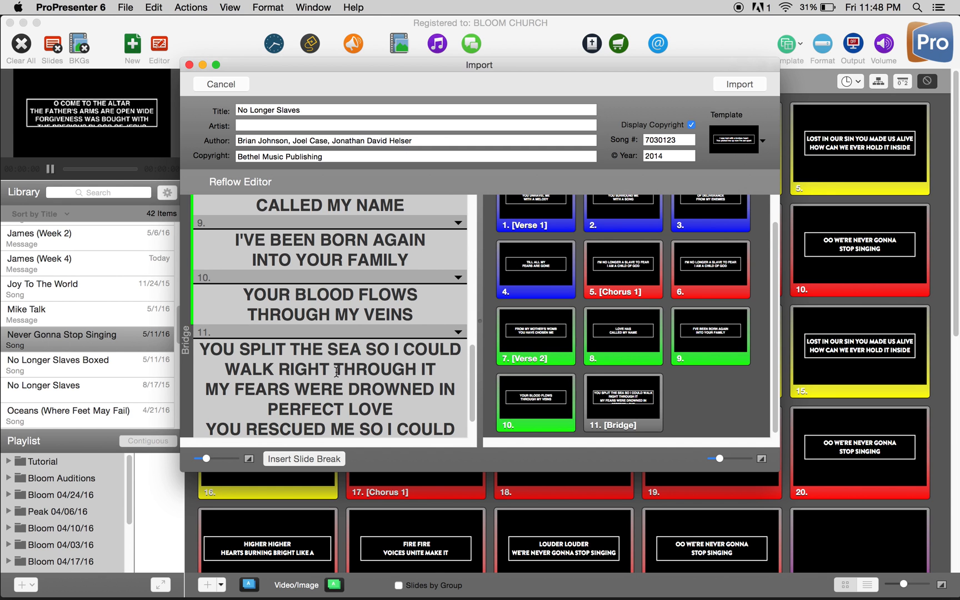
Review the reflowed lyrics and set the song's artist to "Bethel".
scroll(336, 372, "down", 3)
scroll(312, 278, "up", 3)
scroll(313, 278, "up", 3)
scroll(389, 328, "down", 4)
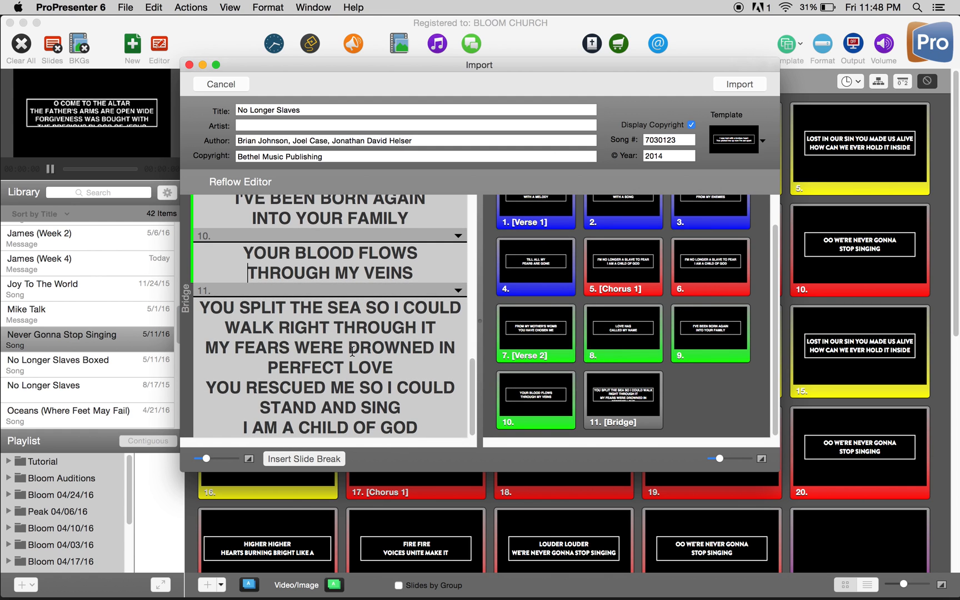
scroll(352, 351, "up", 10)
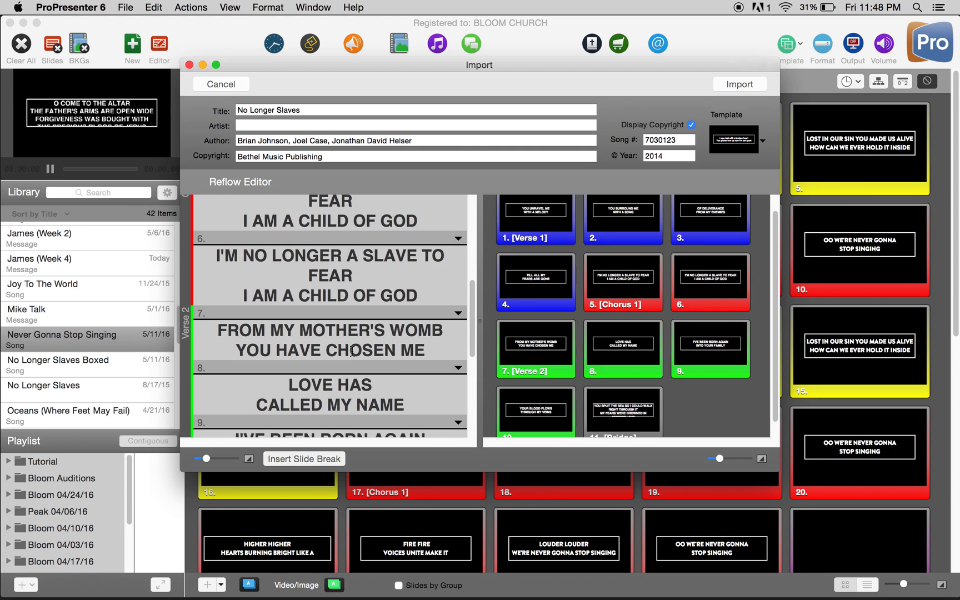
scroll(352, 350, "up", 3)
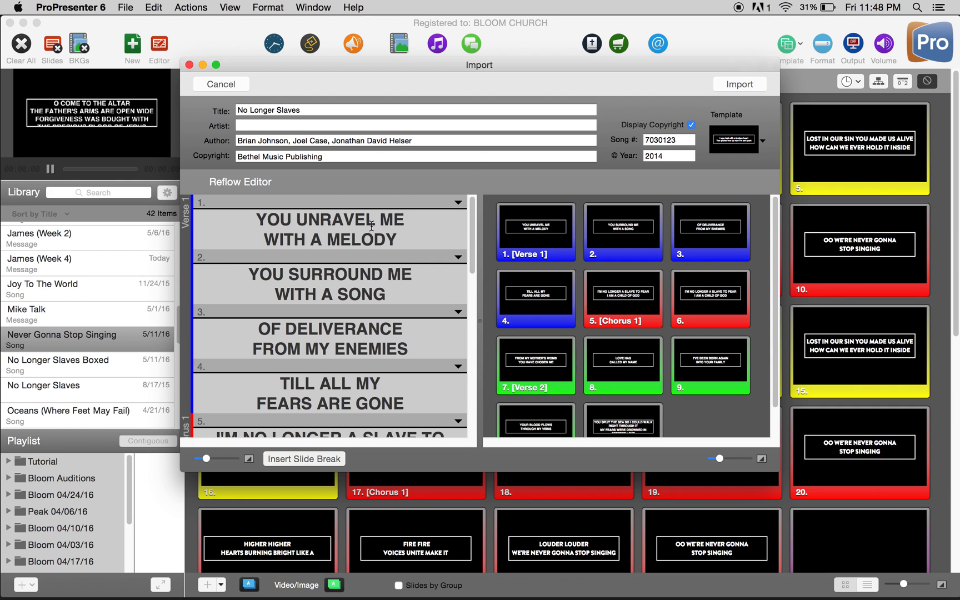
left_click(266, 126)
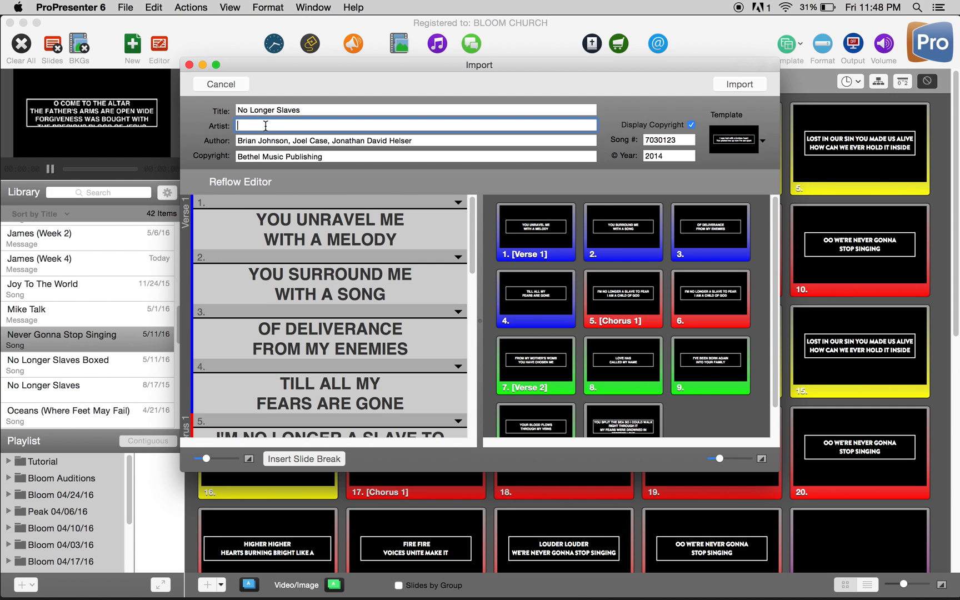
type("Bethel")
Change the group color of the Verse 1 slides to Green.
scroll(367, 292, "down", 10)
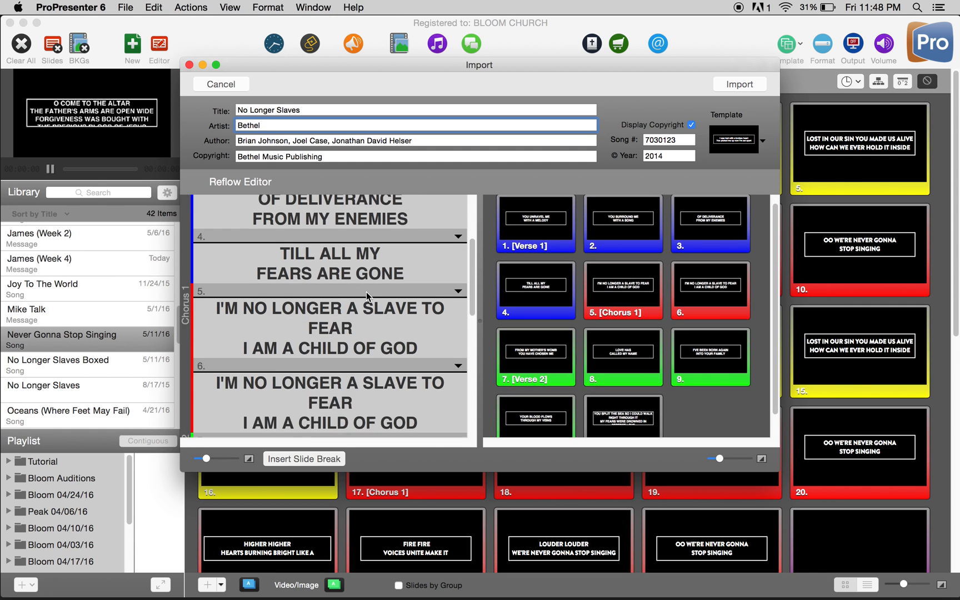
scroll(366, 291, "down", 4)
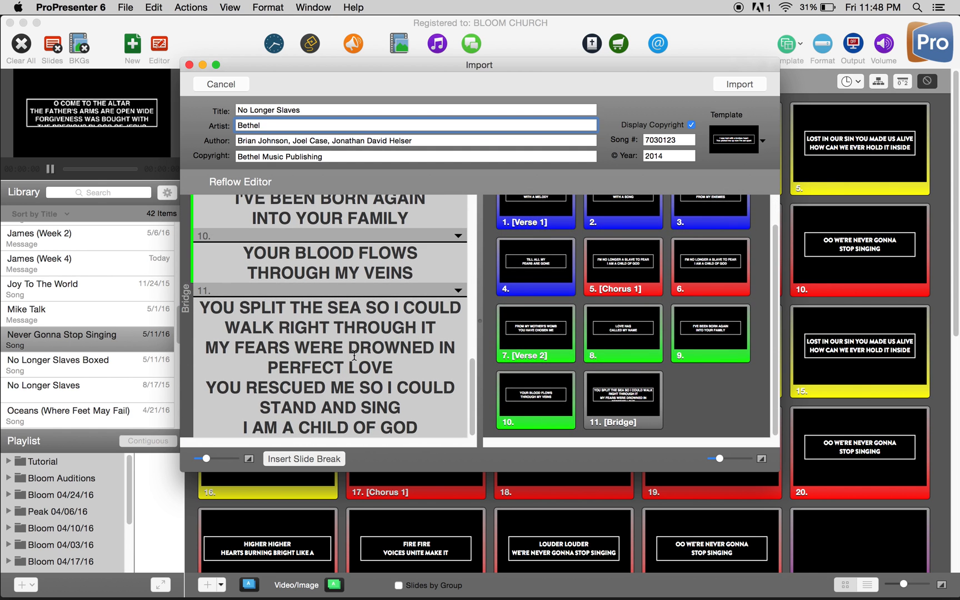
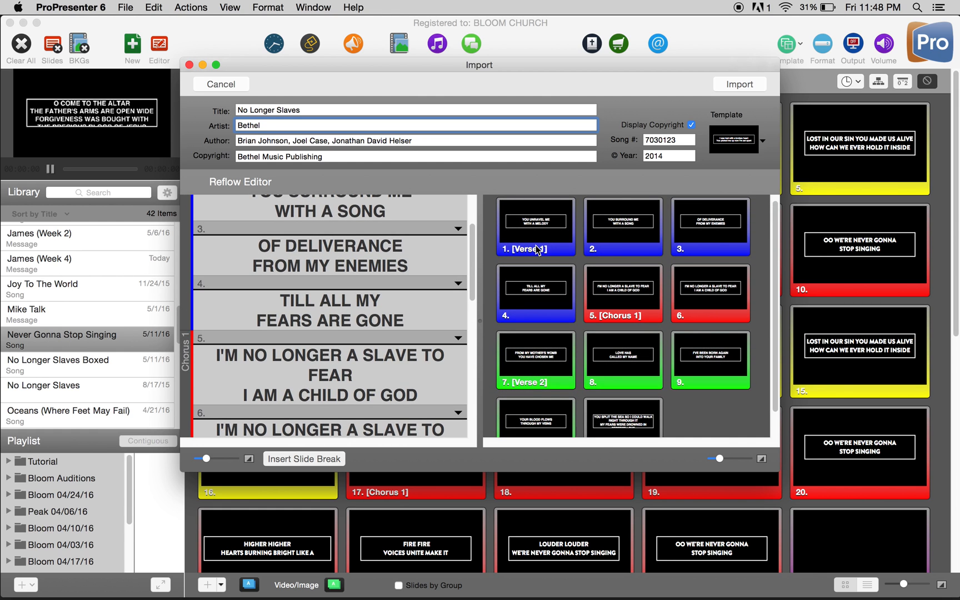
right_click(538, 250)
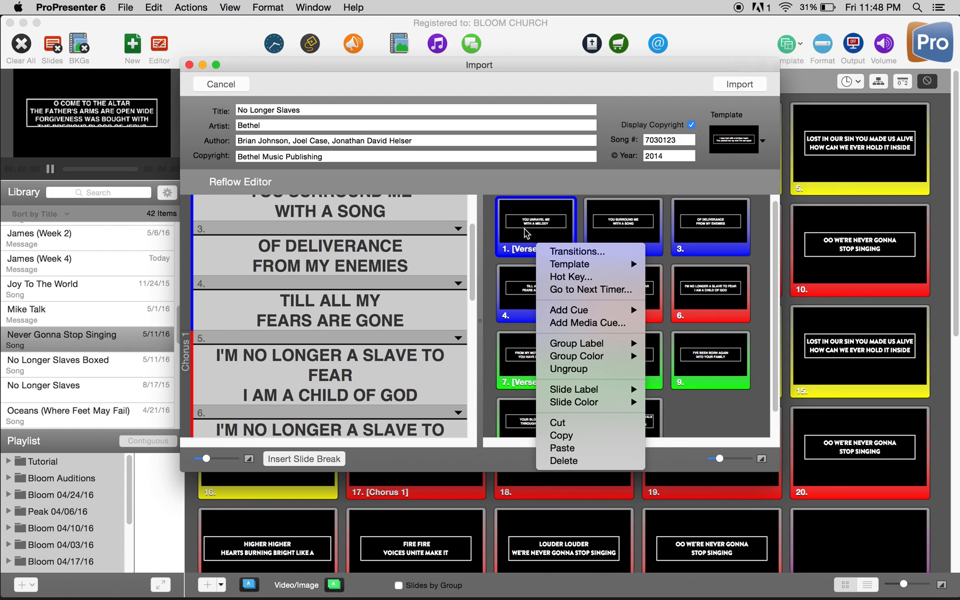
mouse_move(617, 344)
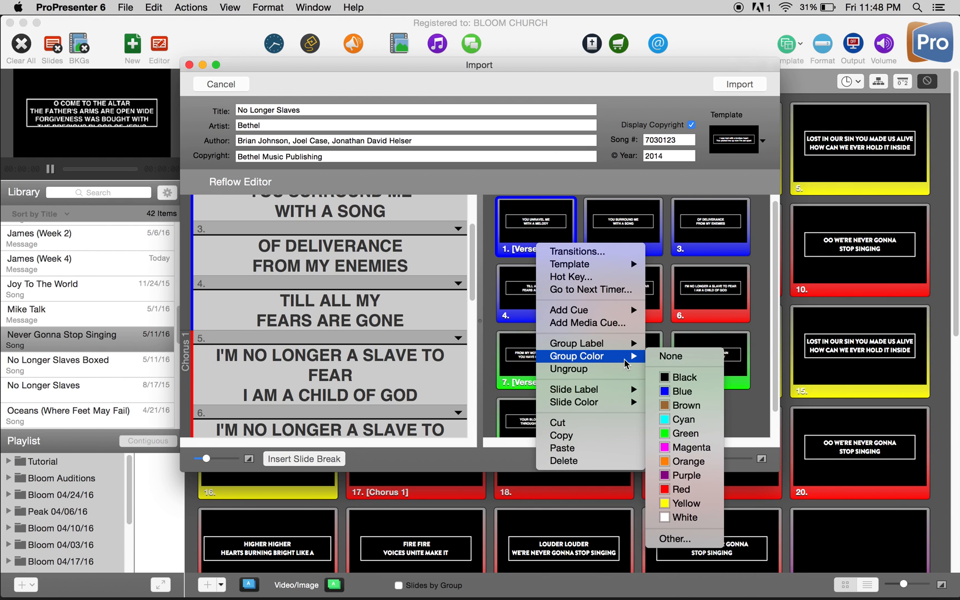
left_click(688, 436)
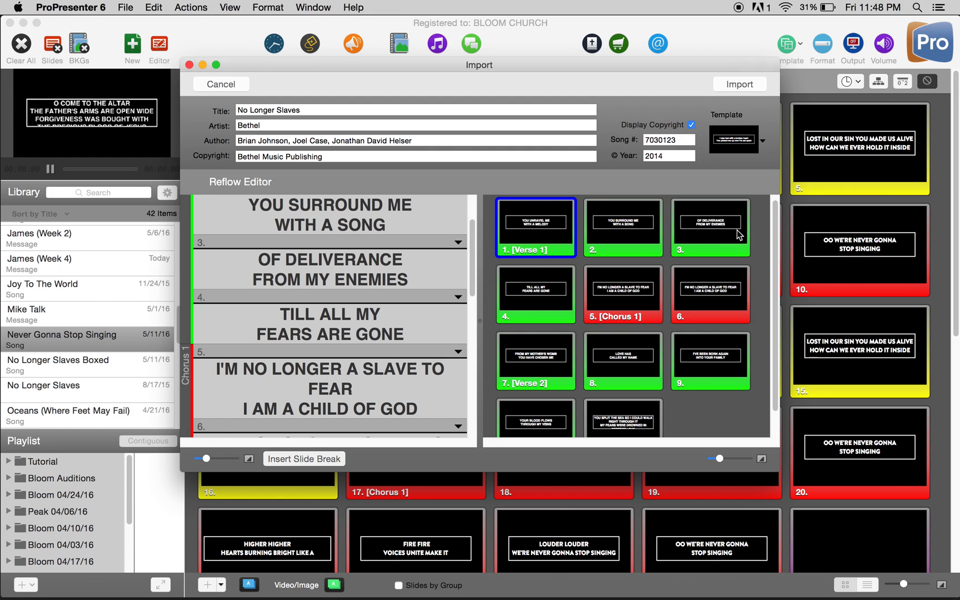
Restore the Verse 1 group color to Blue.
right_click(540, 245)
mouse_move(600, 343)
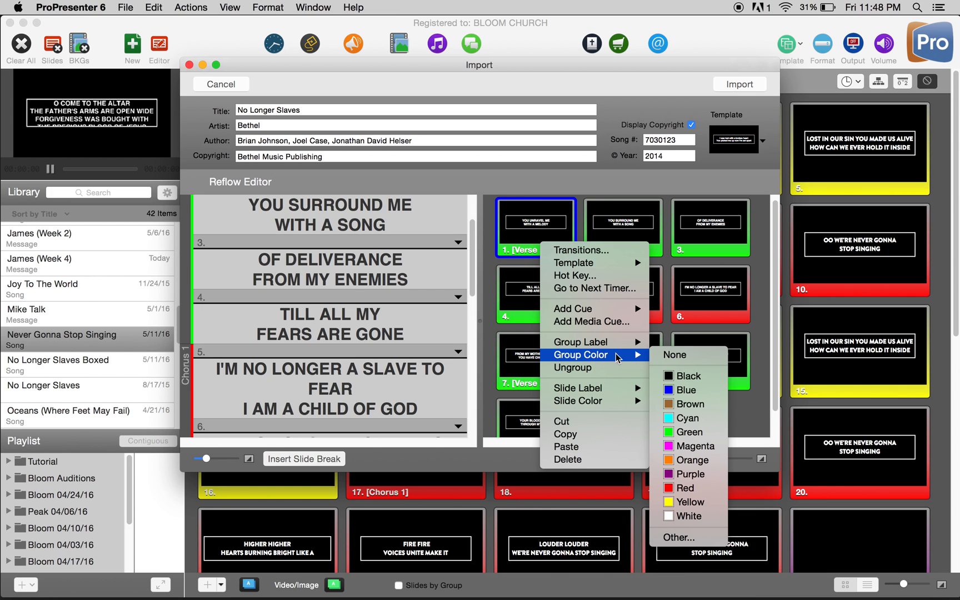
left_click(685, 391)
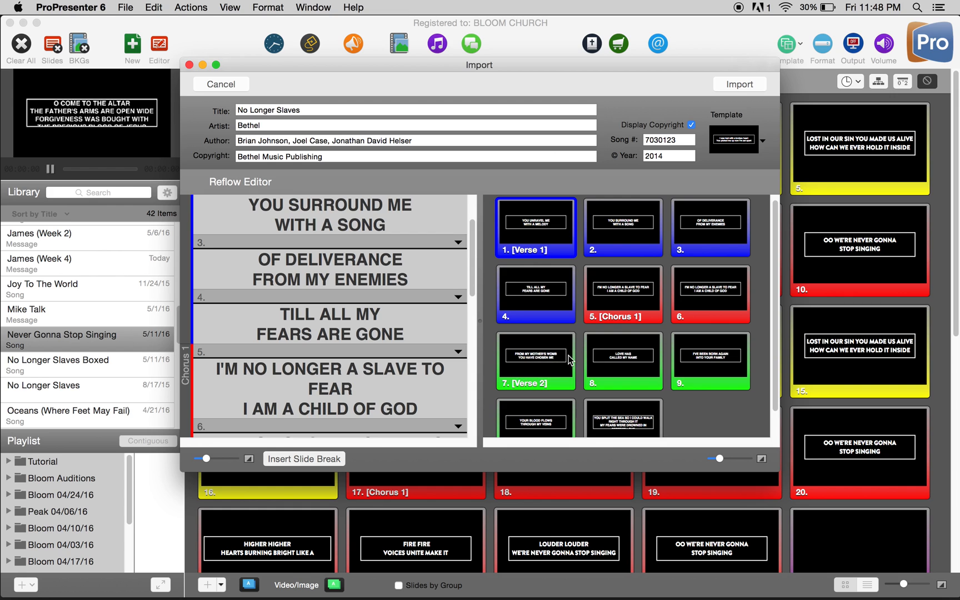
Set the group color of the Bridge slide to Orange.
scroll(569, 360, "down", 3)
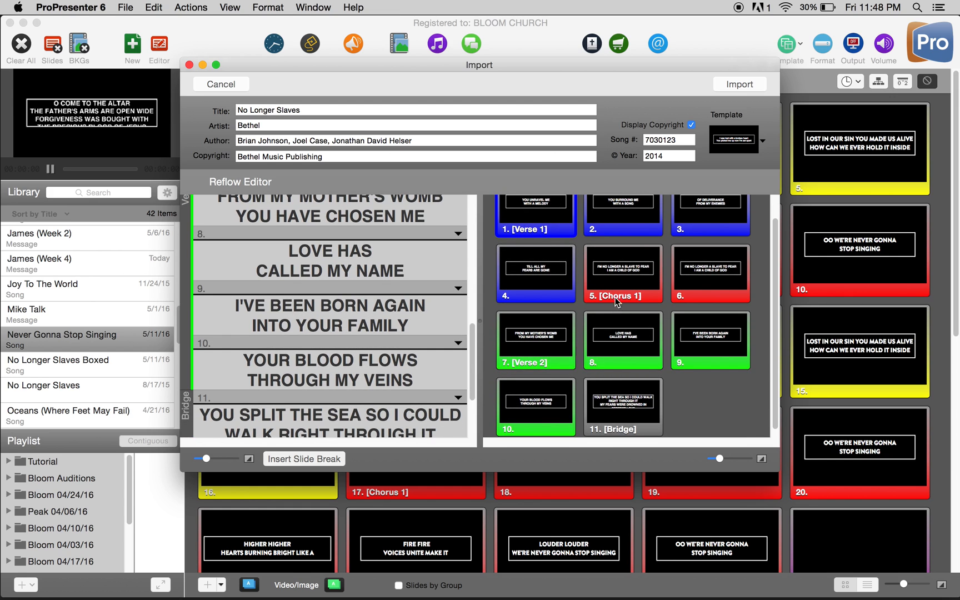
right_click(641, 397)
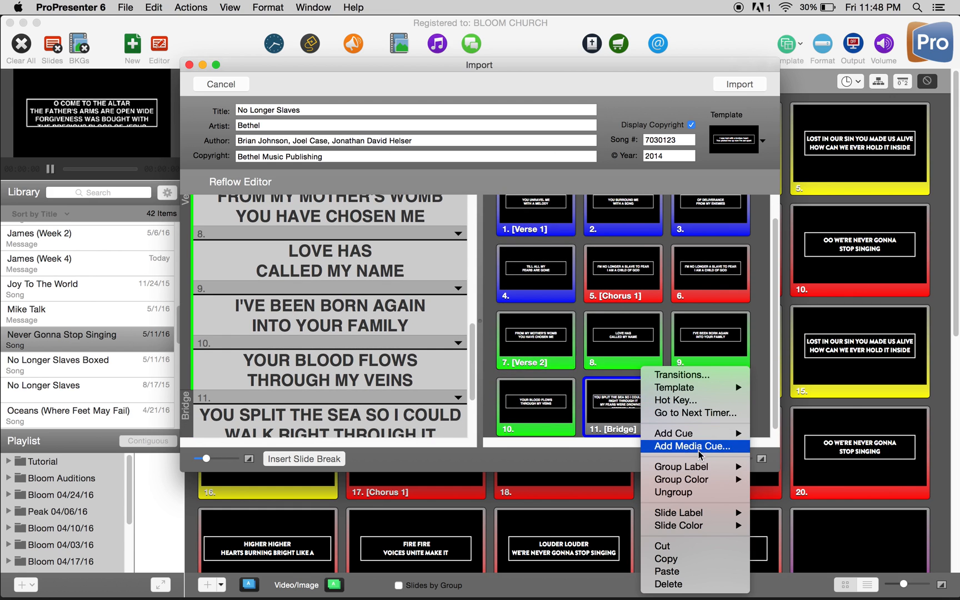
mouse_move(703, 470)
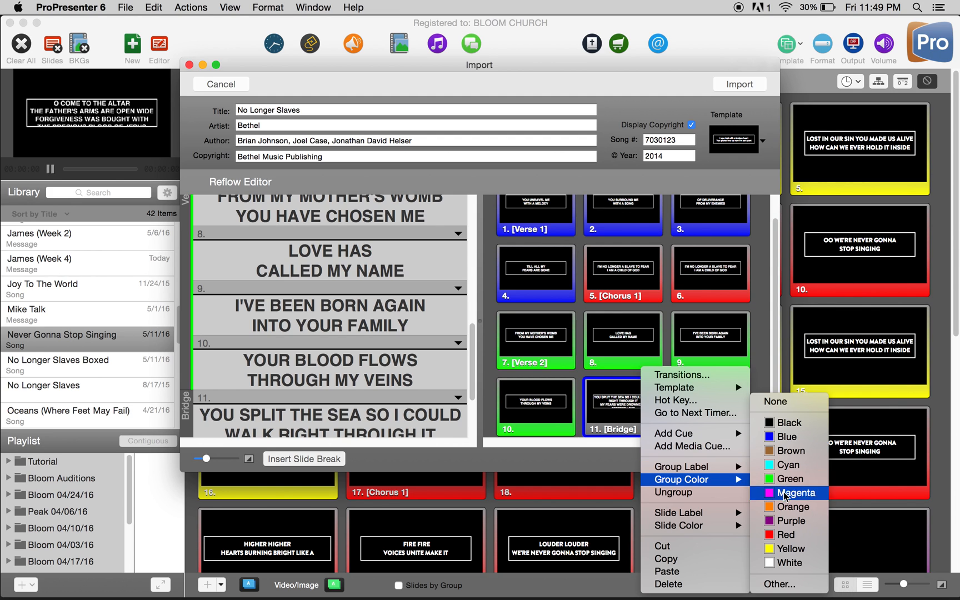
left_click(786, 507)
Insert slide breaks in the Bridge before "MY FEARS WERE DROWNED", "YOU RESCUED ME" and "I AM A CHILD OF GOD".
scroll(599, 355, "down", 3)
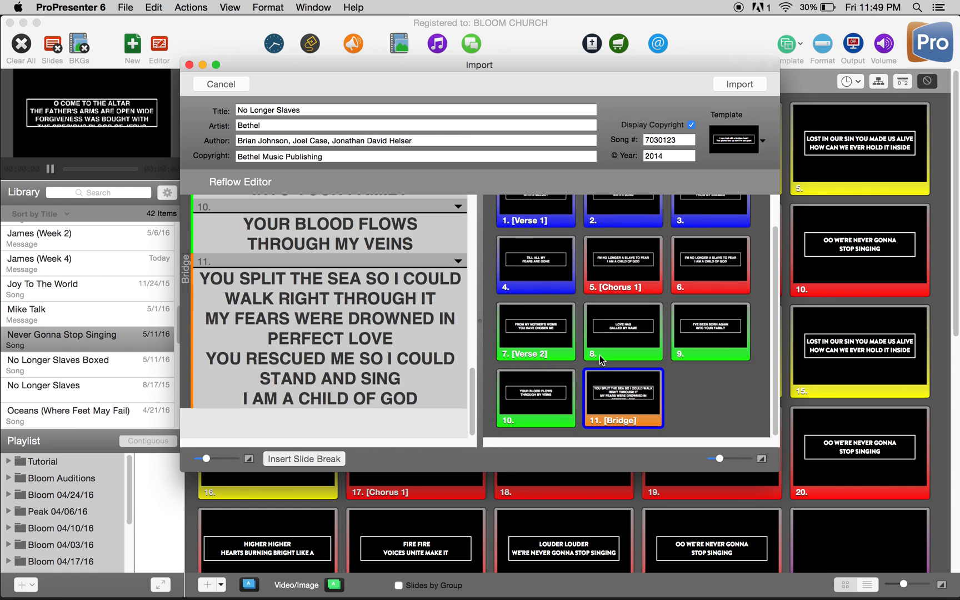
left_click(205, 349)
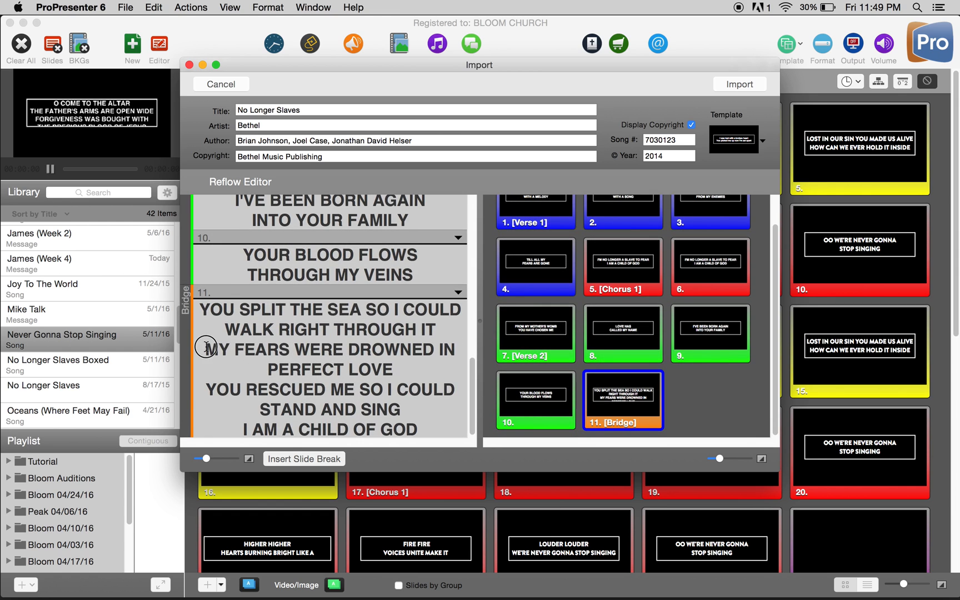
left_click(304, 459)
scroll(303, 368, "down", 2)
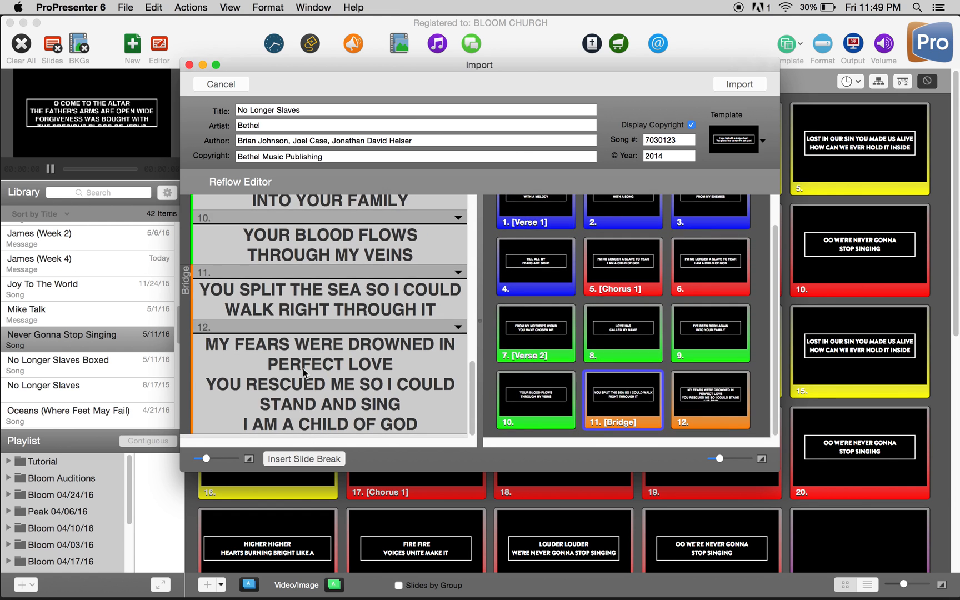
left_click(205, 388)
left_click(307, 459)
scroll(307, 402, "down", 2)
left_click(240, 427)
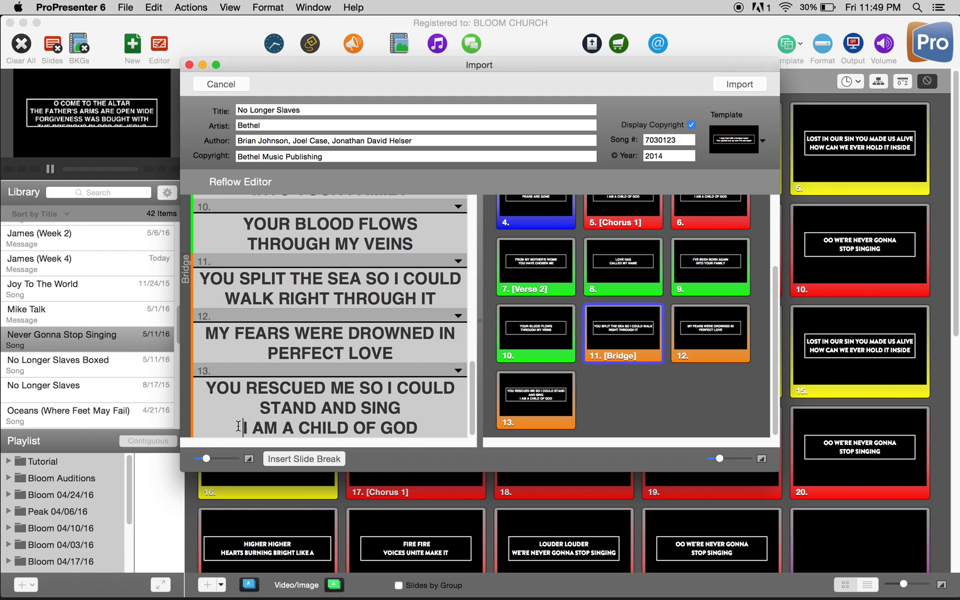
left_click(289, 459)
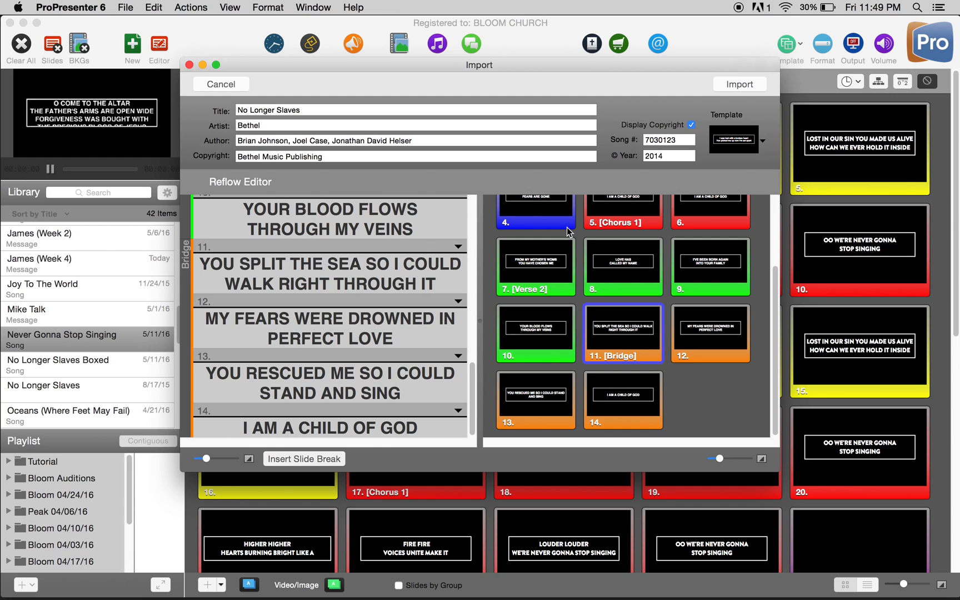
Import the arranged song into the library and close the SongSelect search, leaving the new song selected with its name unedited.
left_click(739, 84)
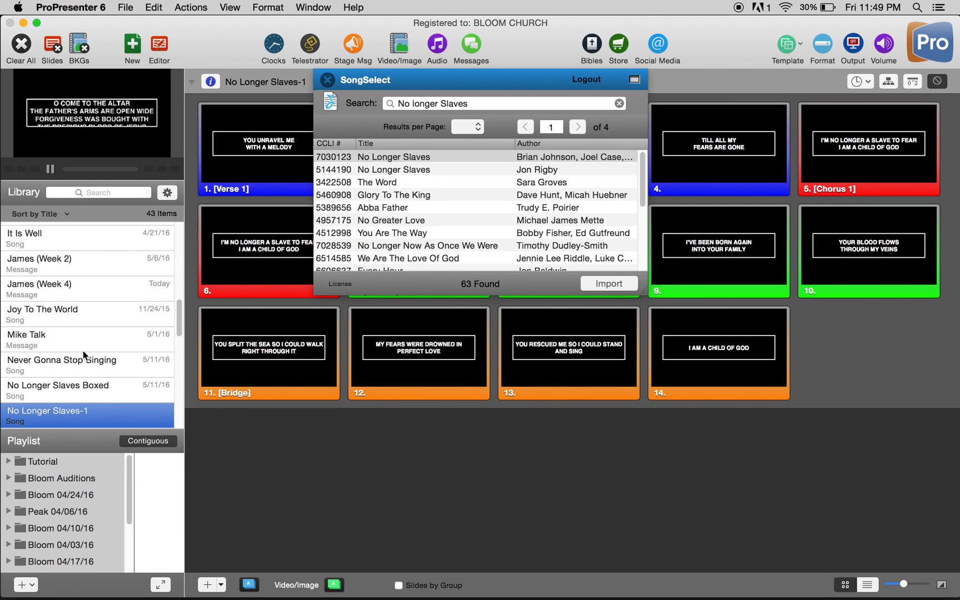
scroll(83, 355, "down", 5)
double_click(80, 314)
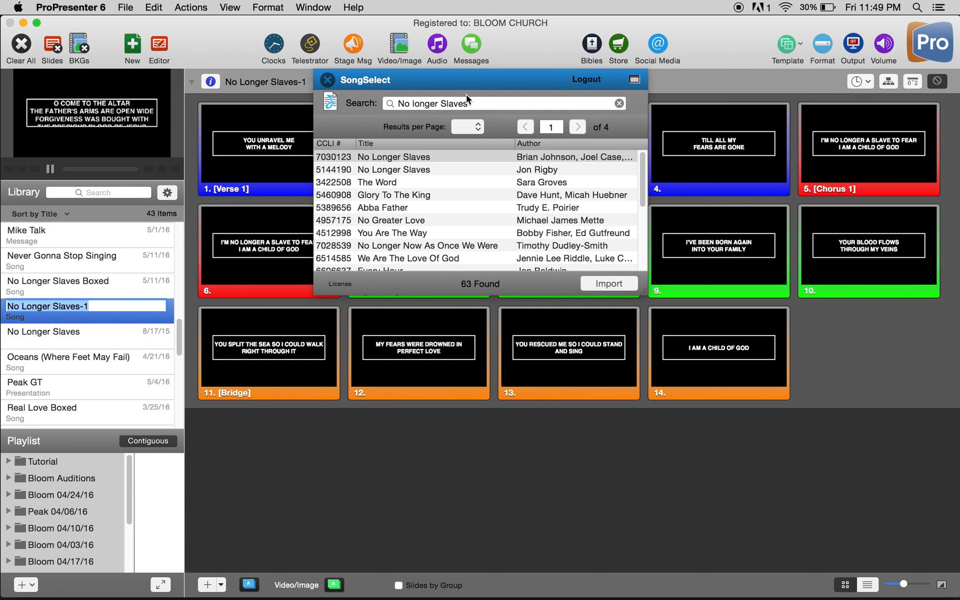
left_click(328, 80)
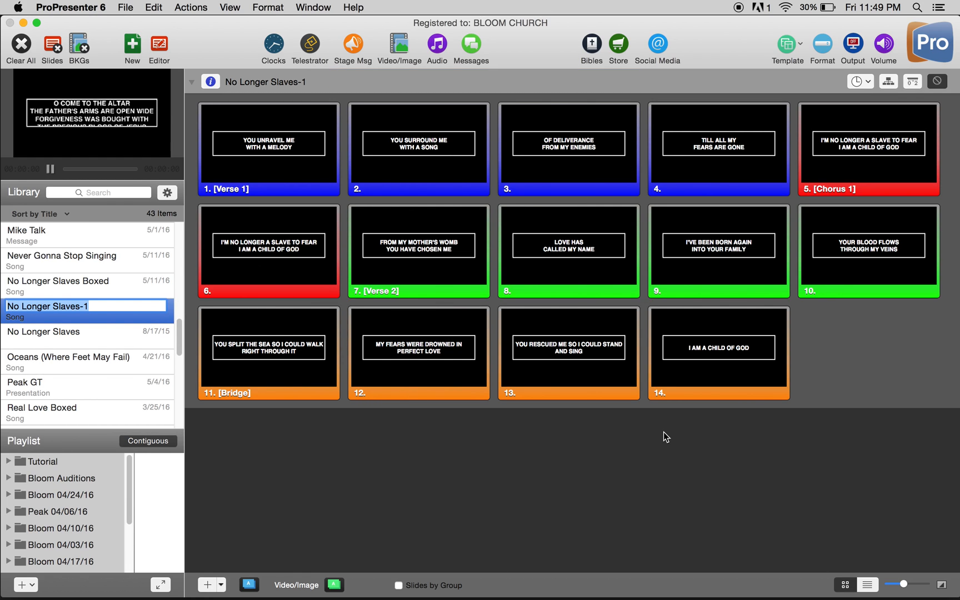
left_click(122, 354)
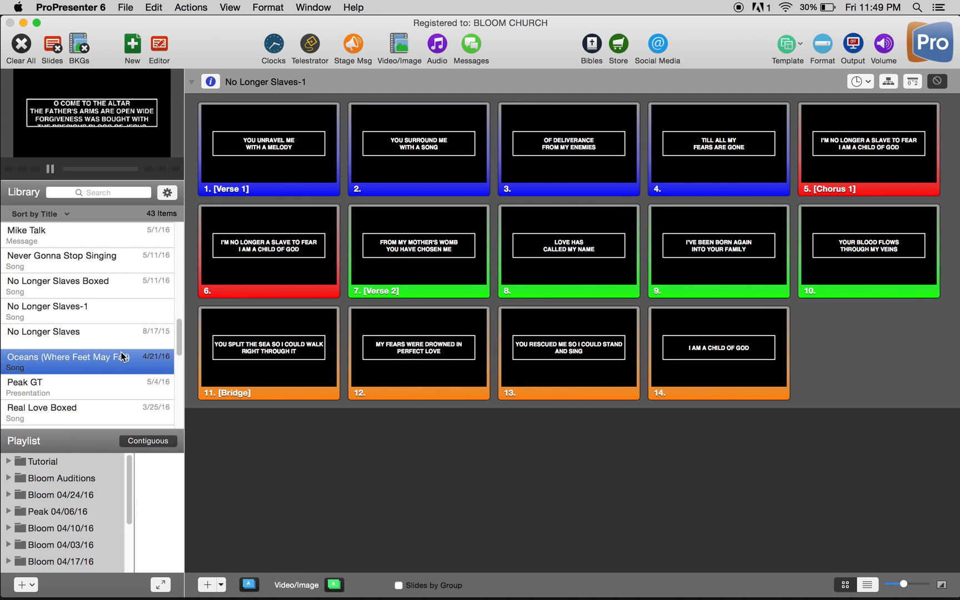
left_click(110, 312)
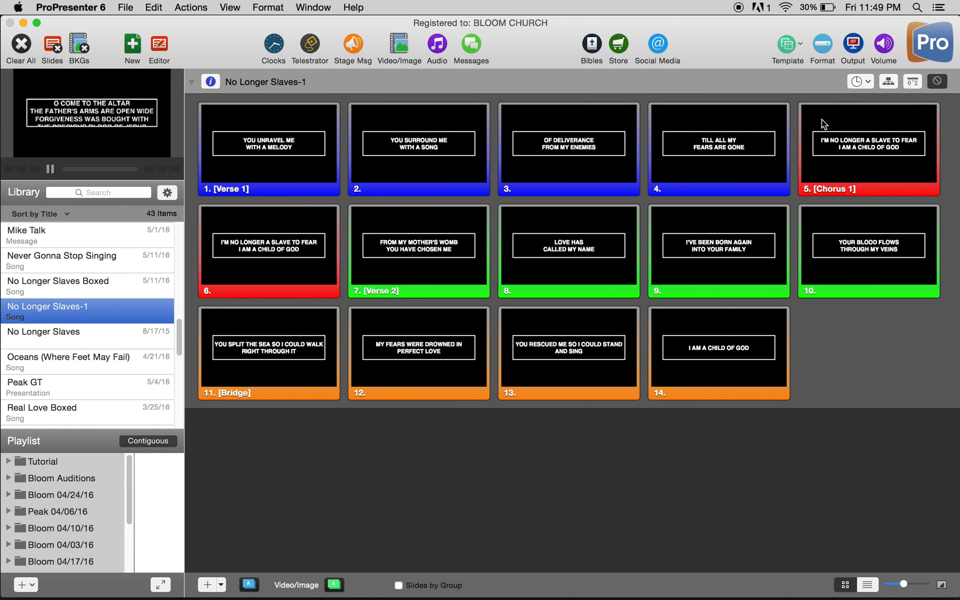